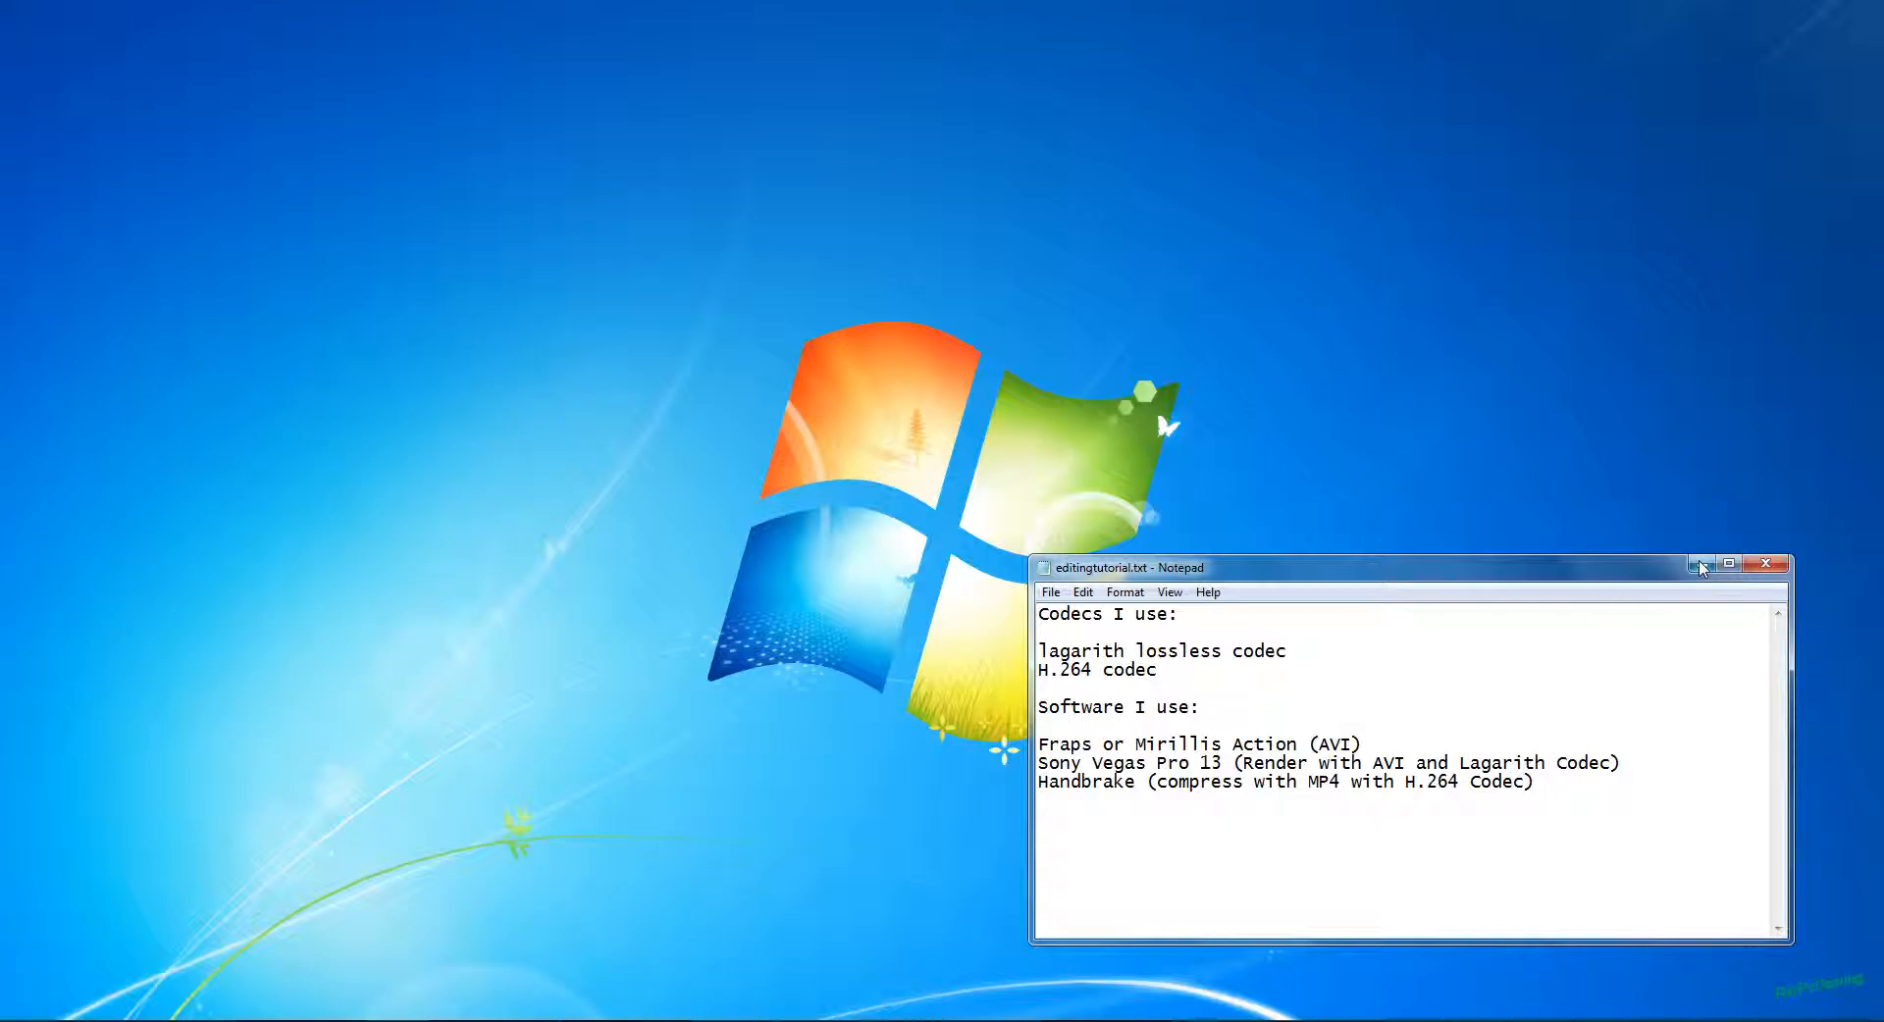
Step: Minimize the codec notes, switch to Vegas Pro and review the project's video properties without changing them
click(1702, 567)
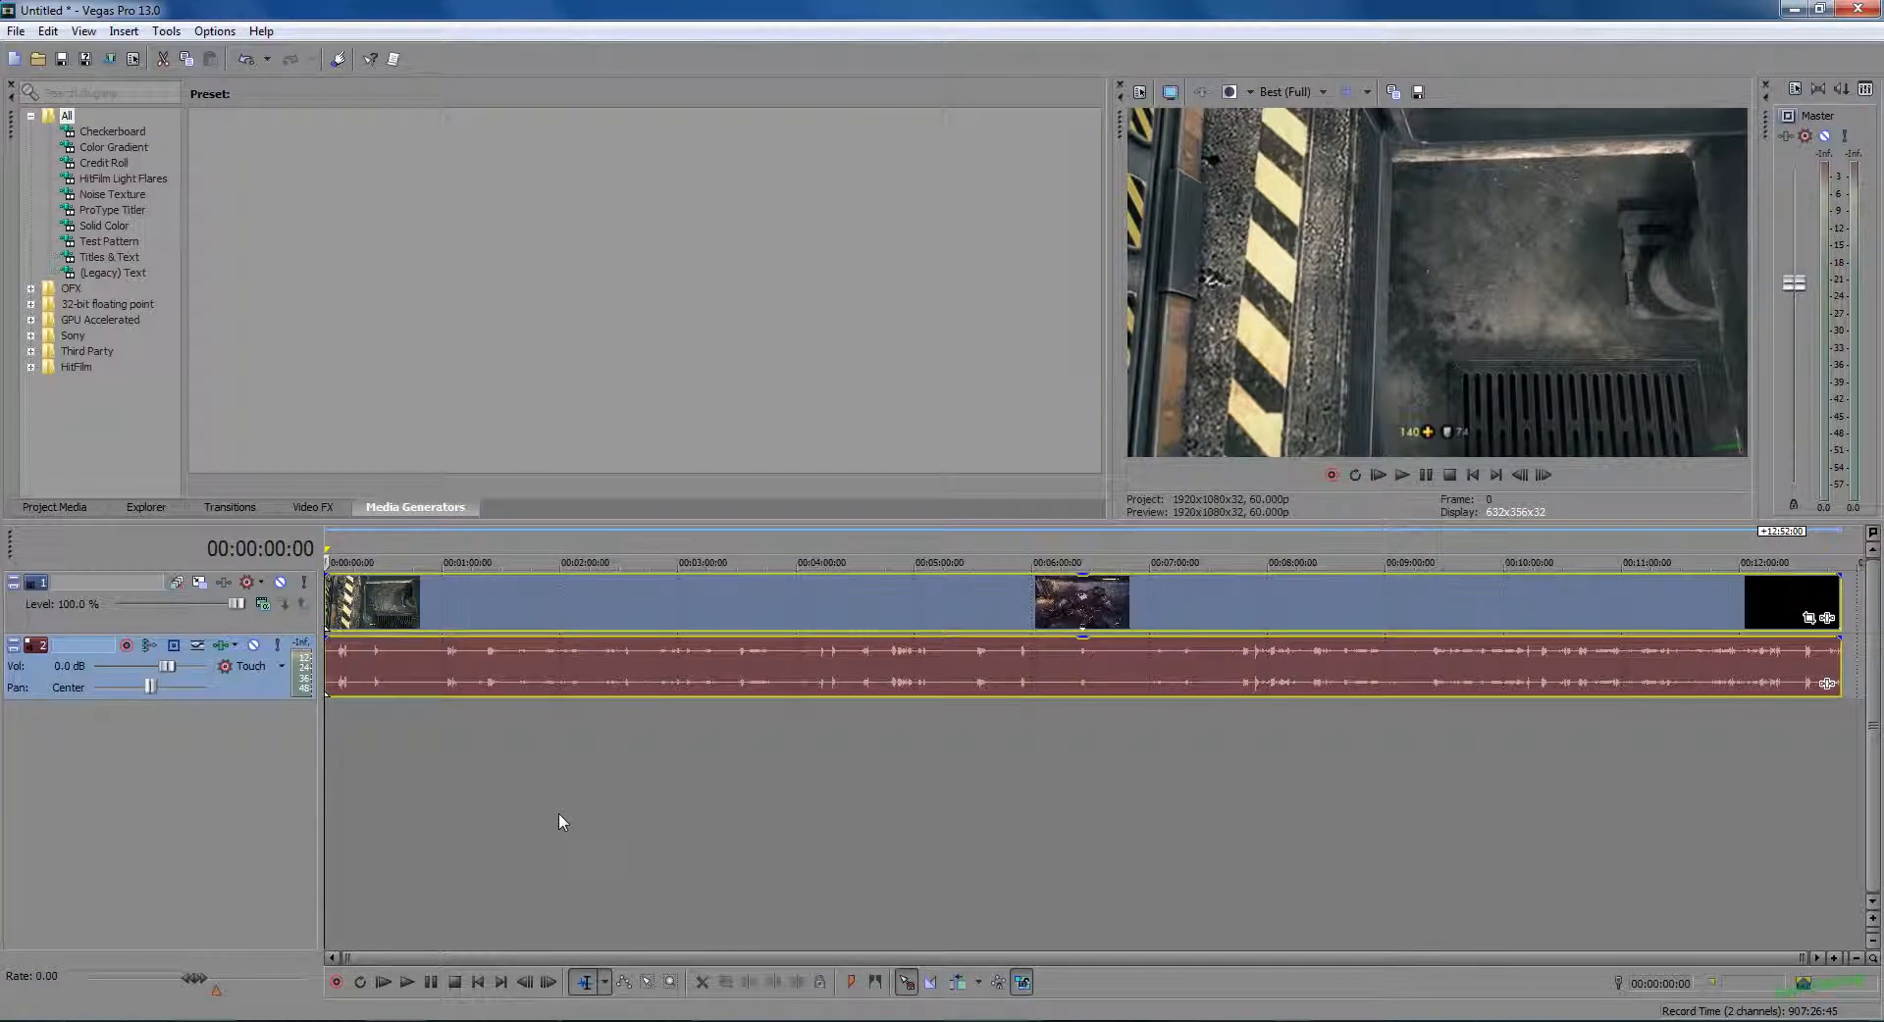
click(1139, 93)
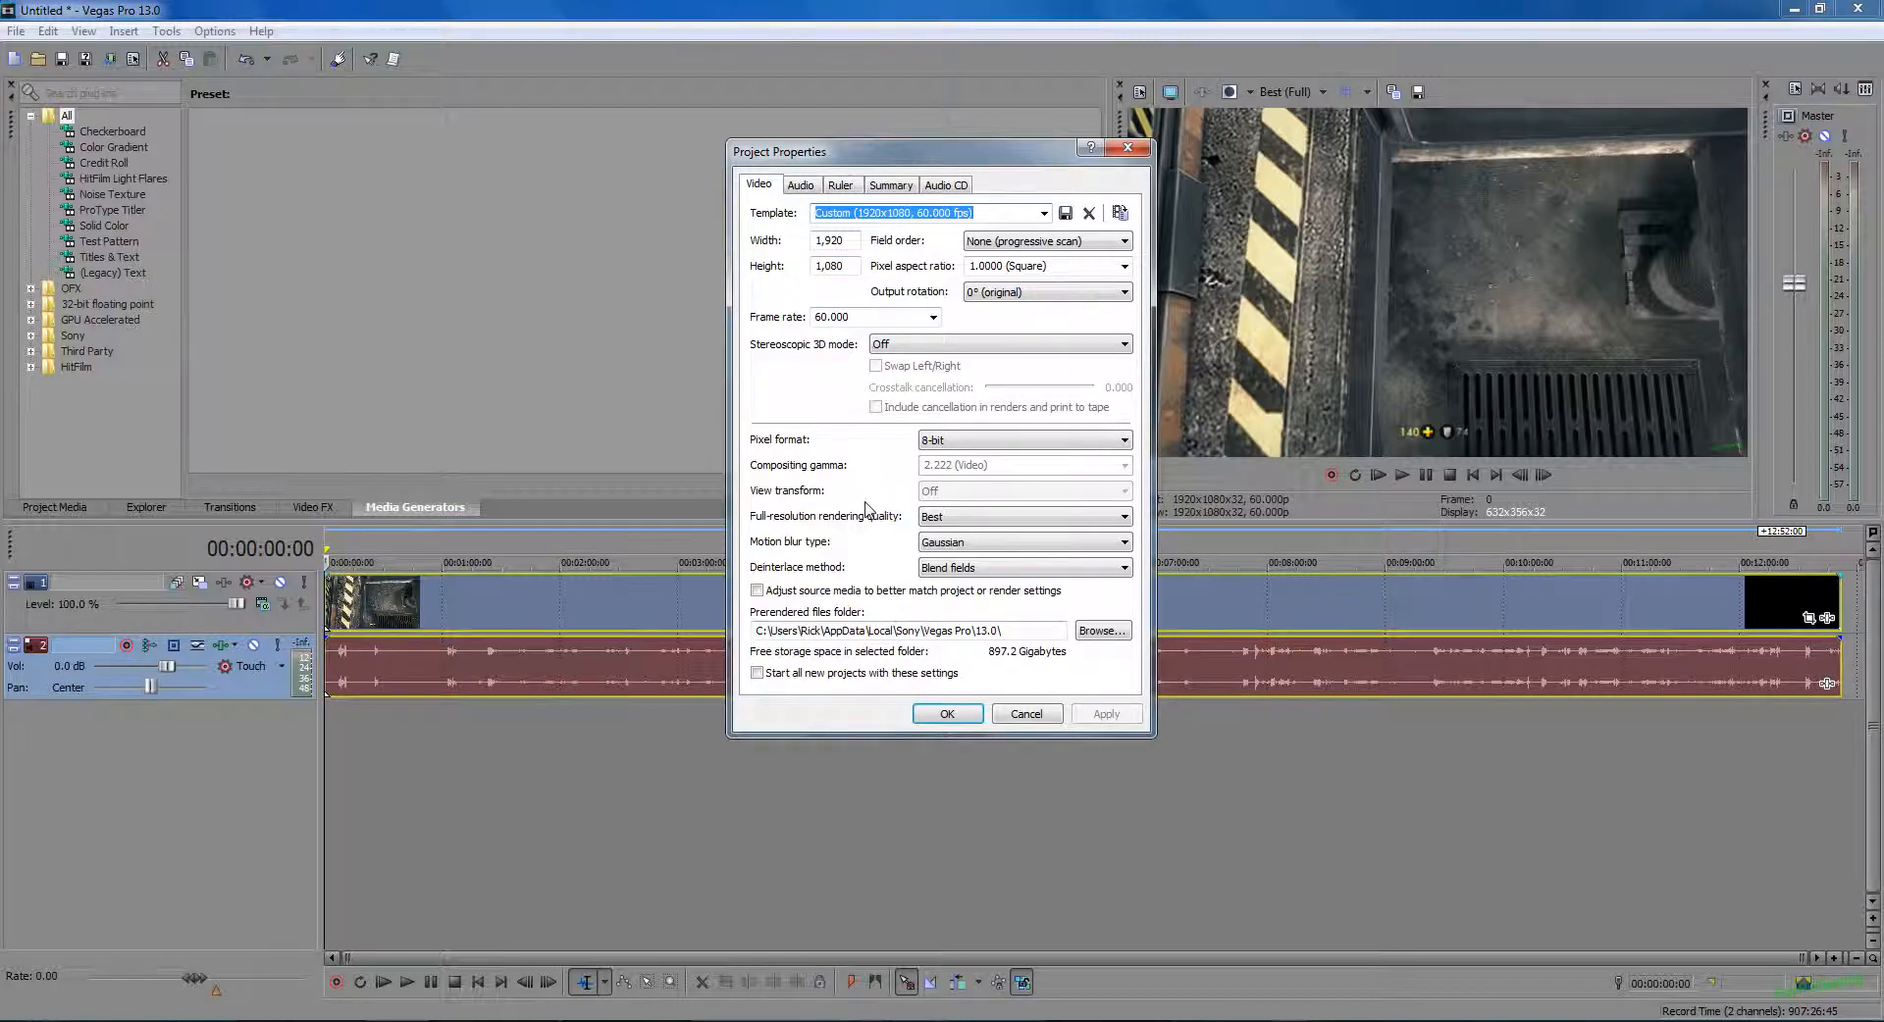
click(1026, 715)
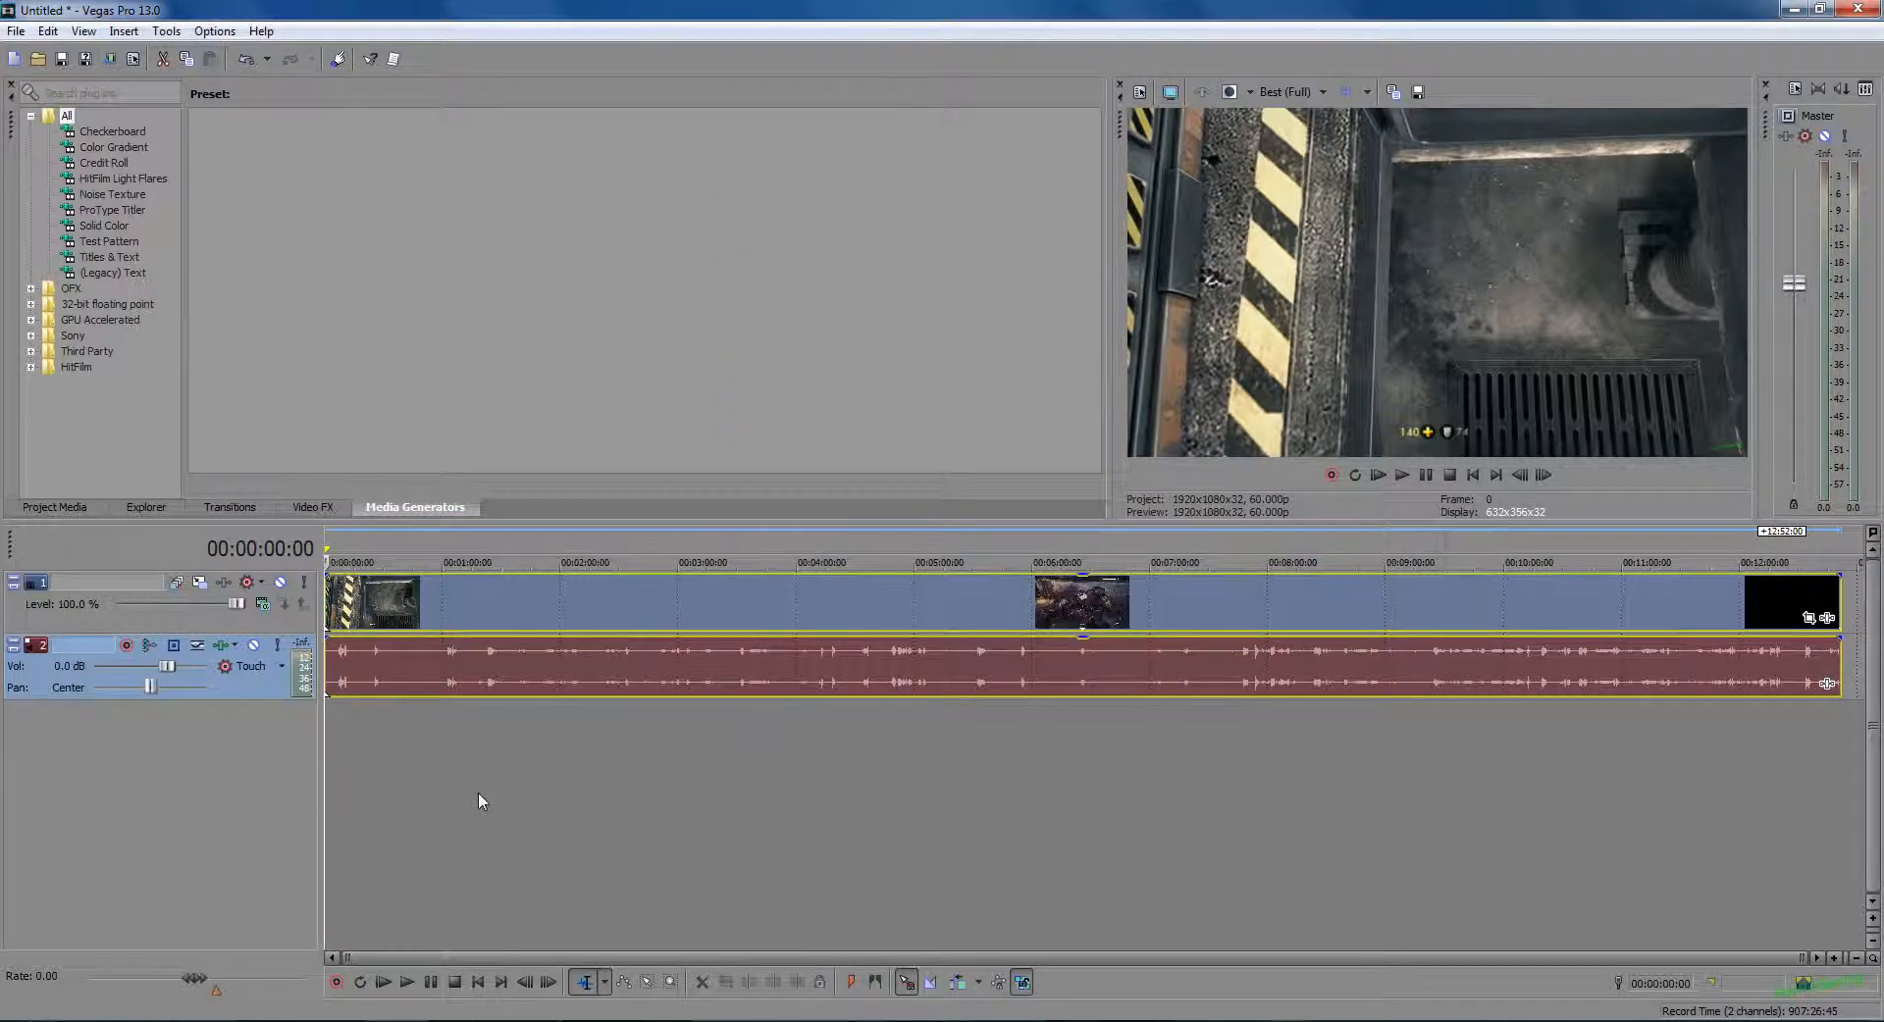
Step: Examine the custom settings of the Avi 60fps HD 1080-24p YUV render template without rendering
click(16, 31)
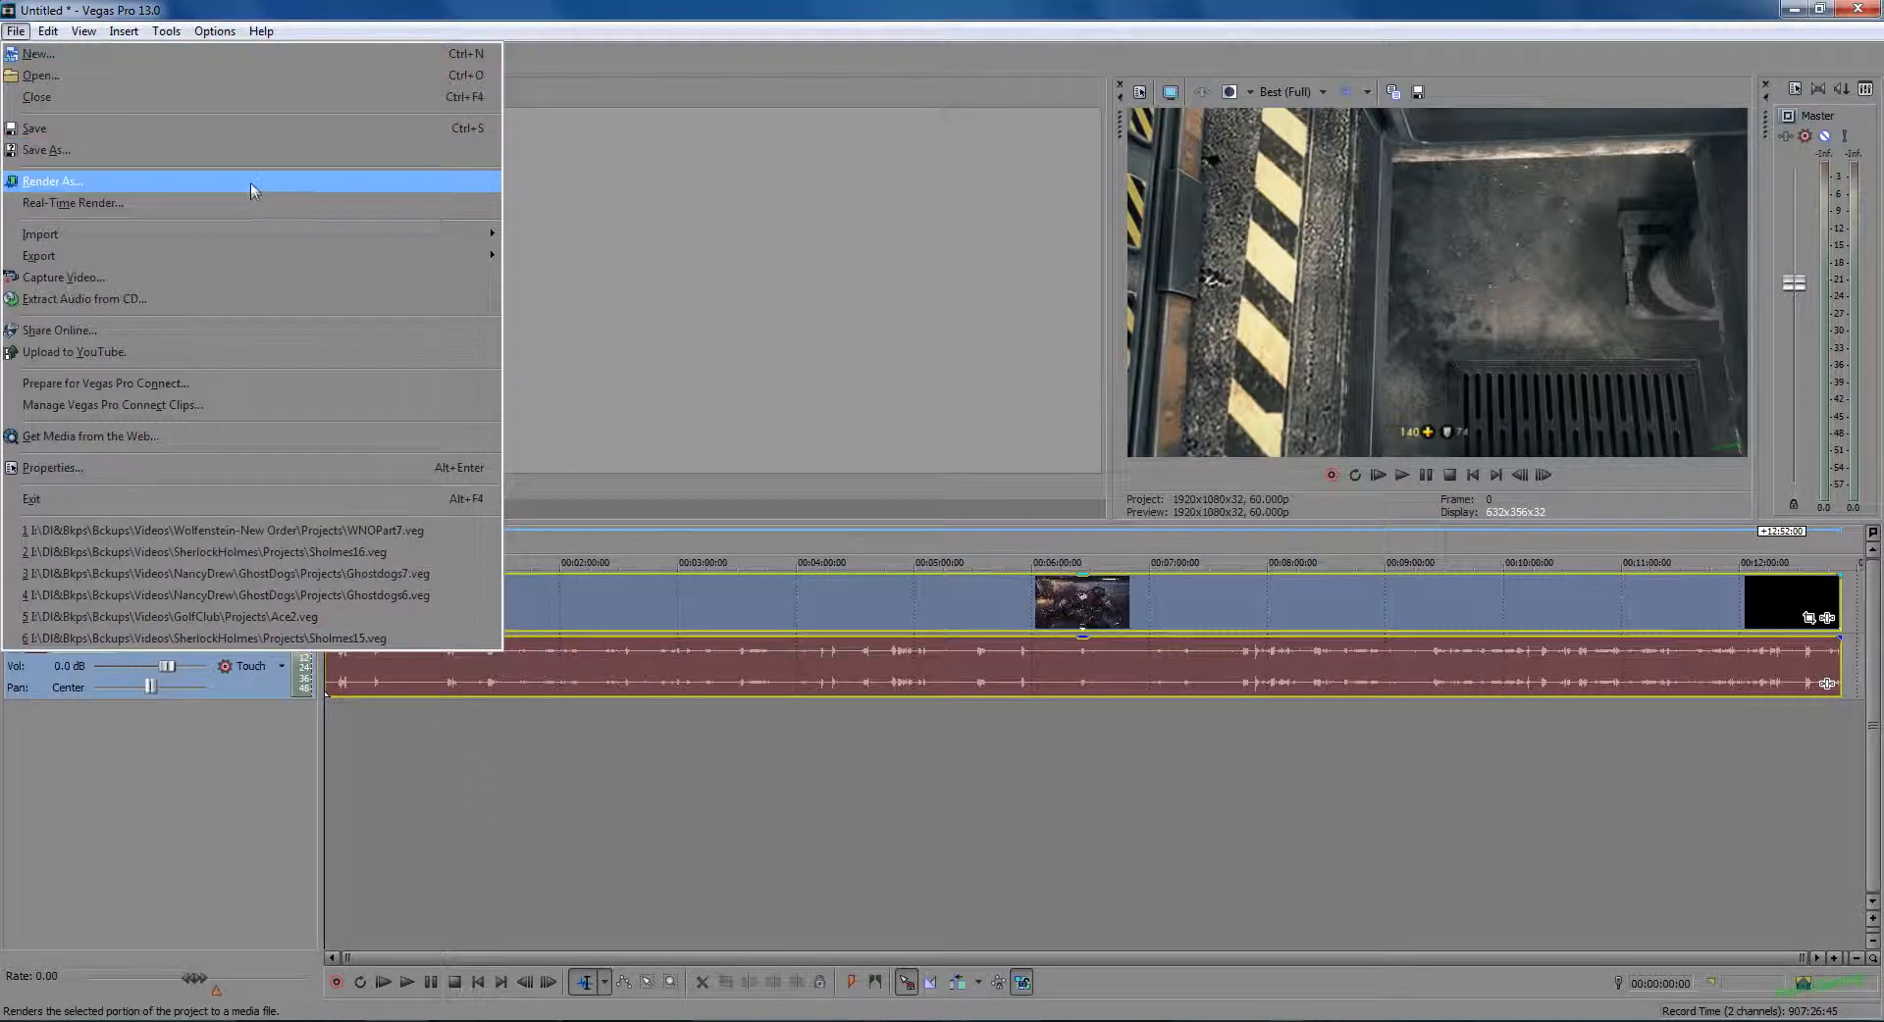
click(250, 186)
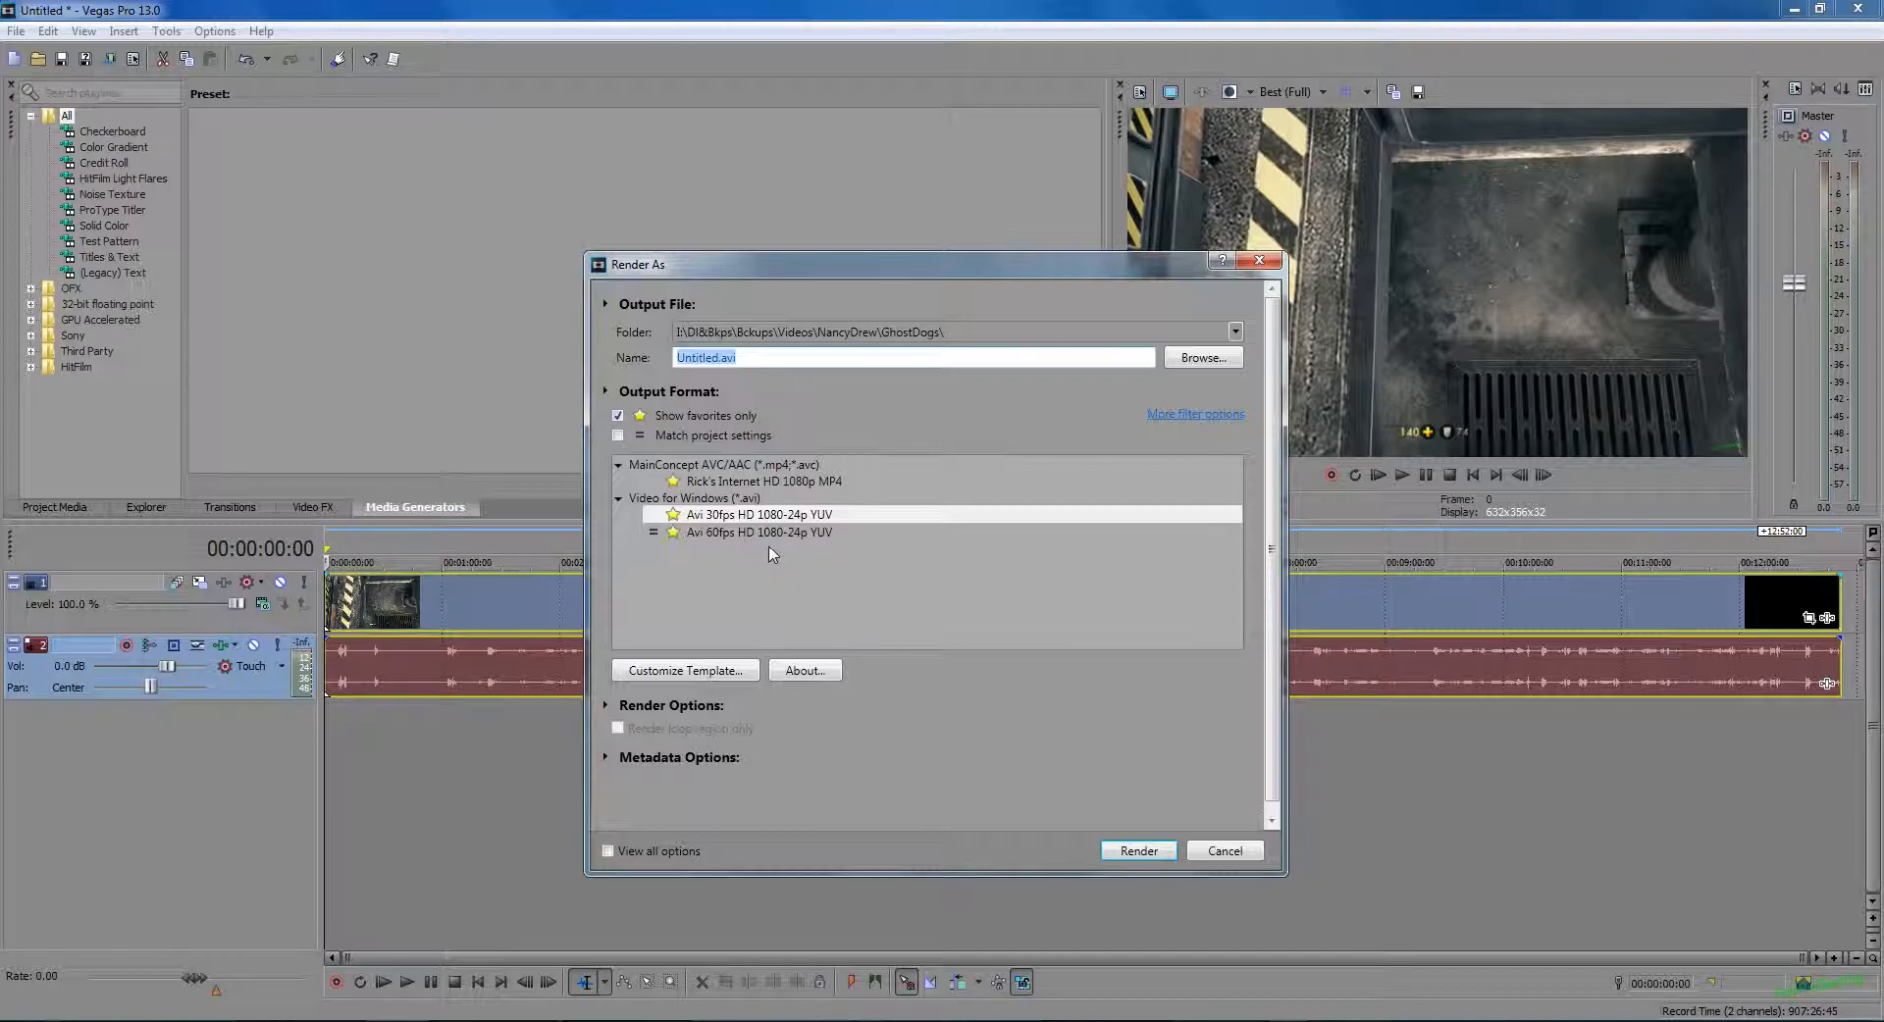
click(775, 534)
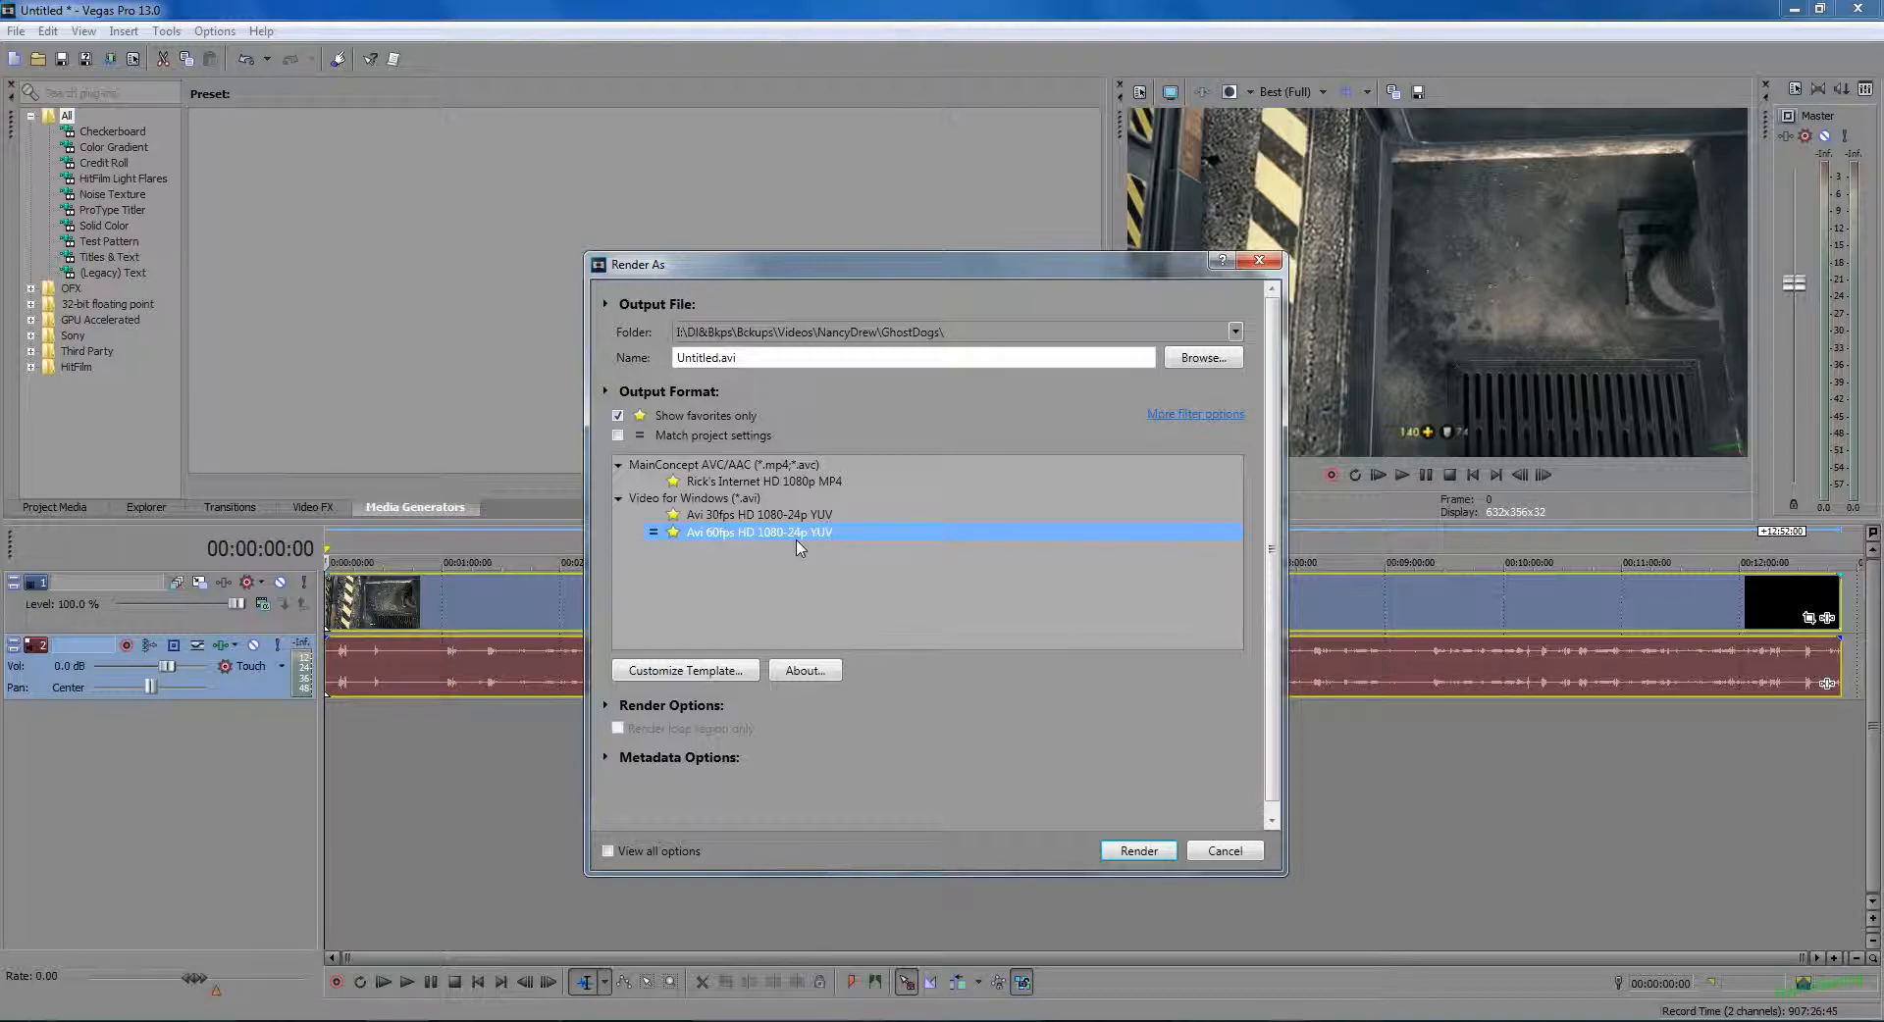
click(705, 673)
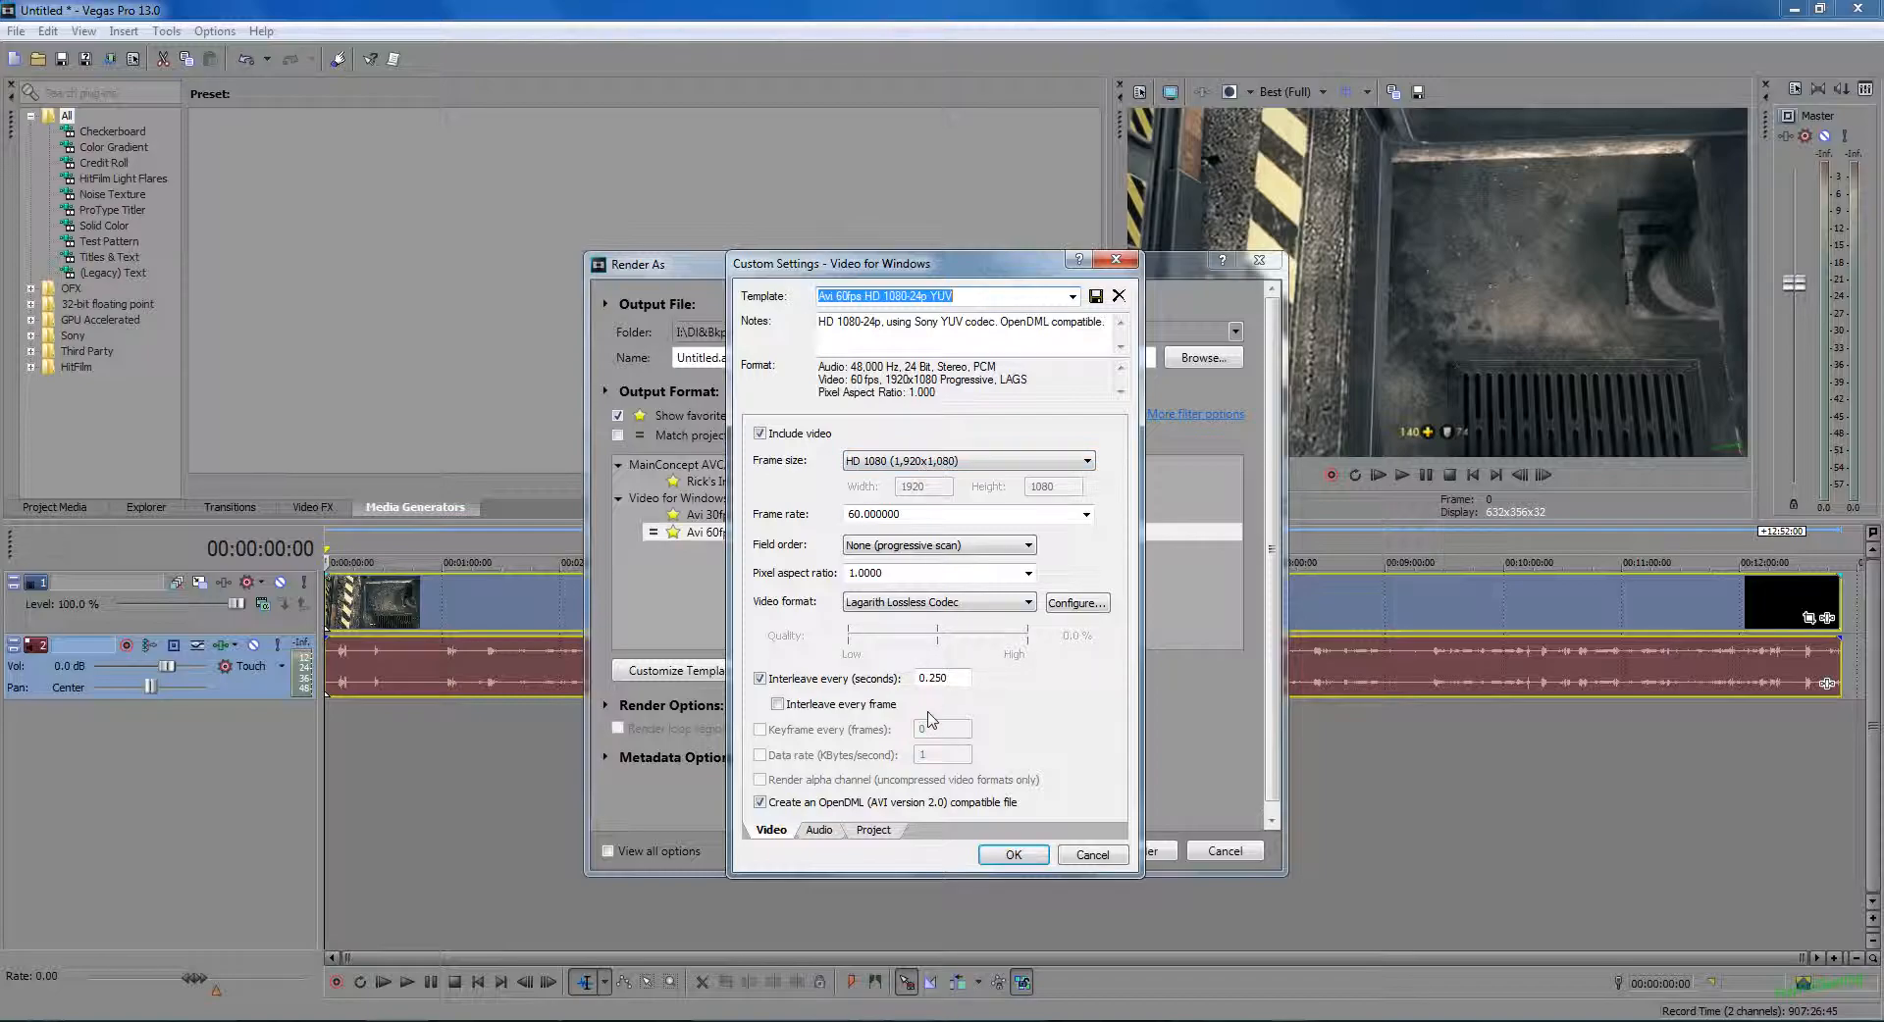
click(1078, 857)
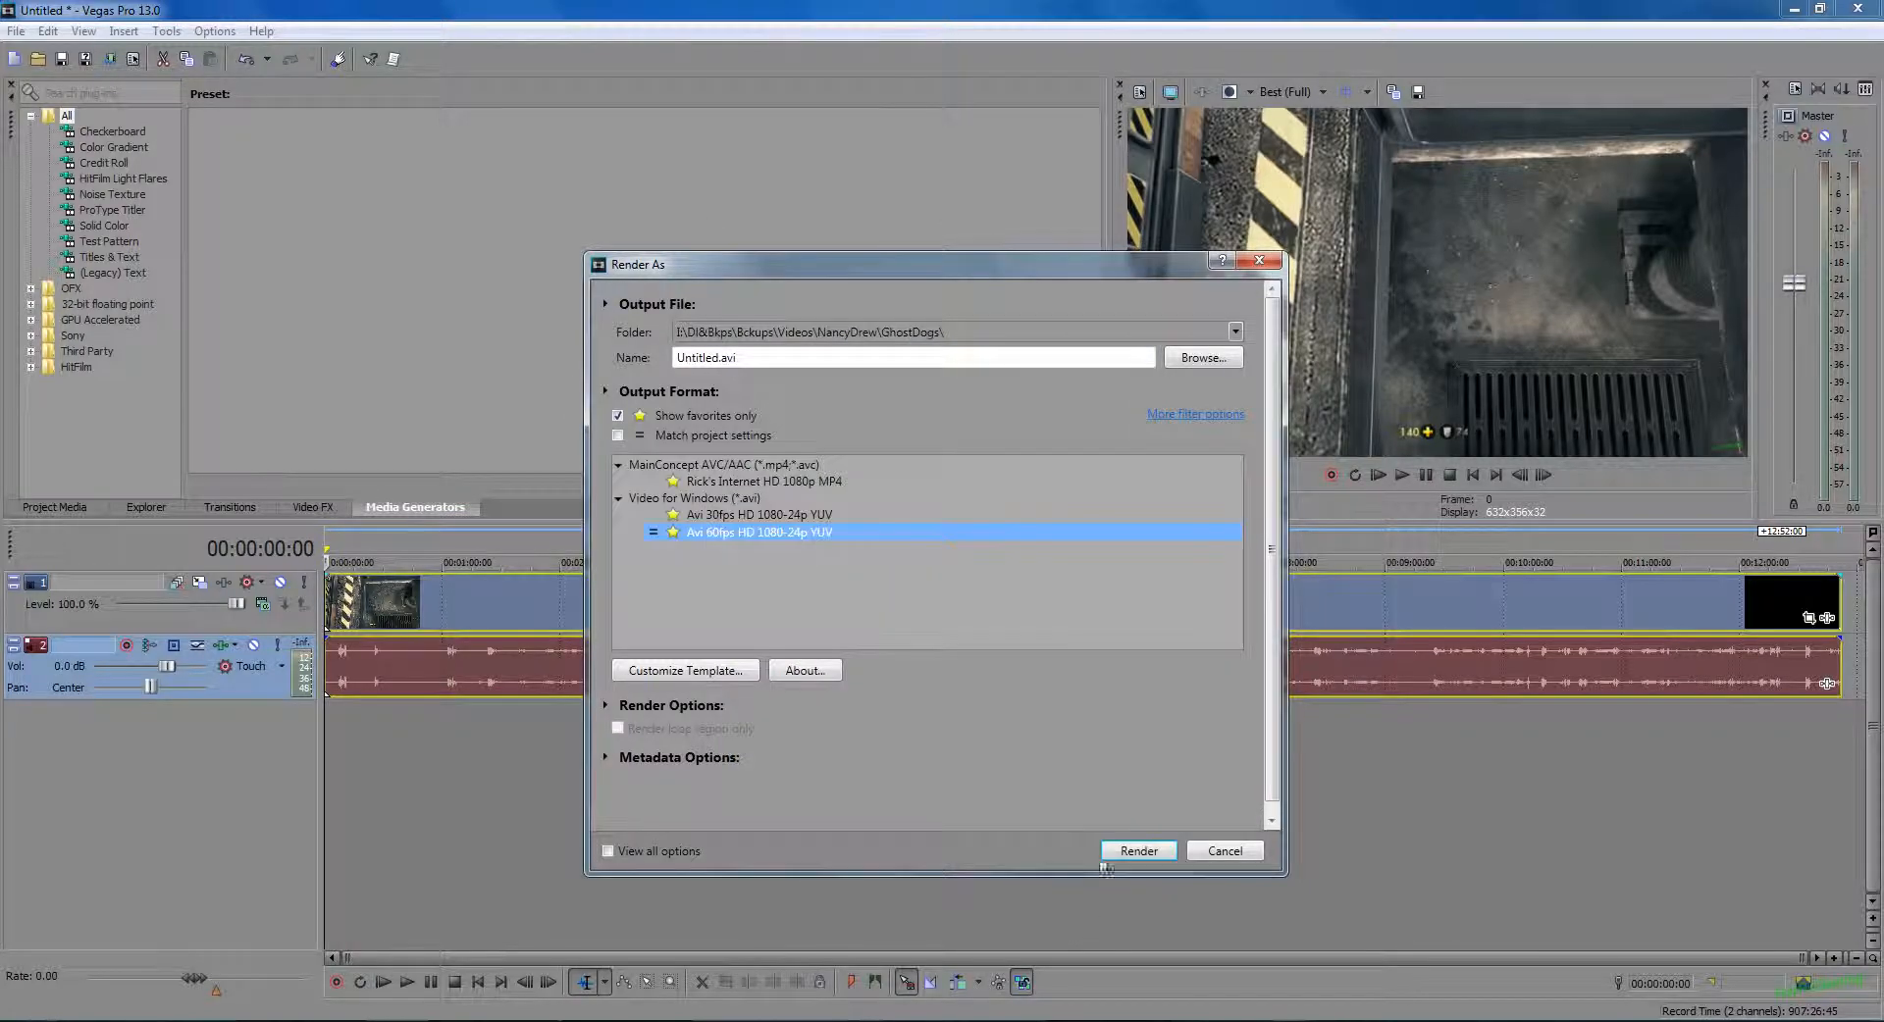
click(1264, 263)
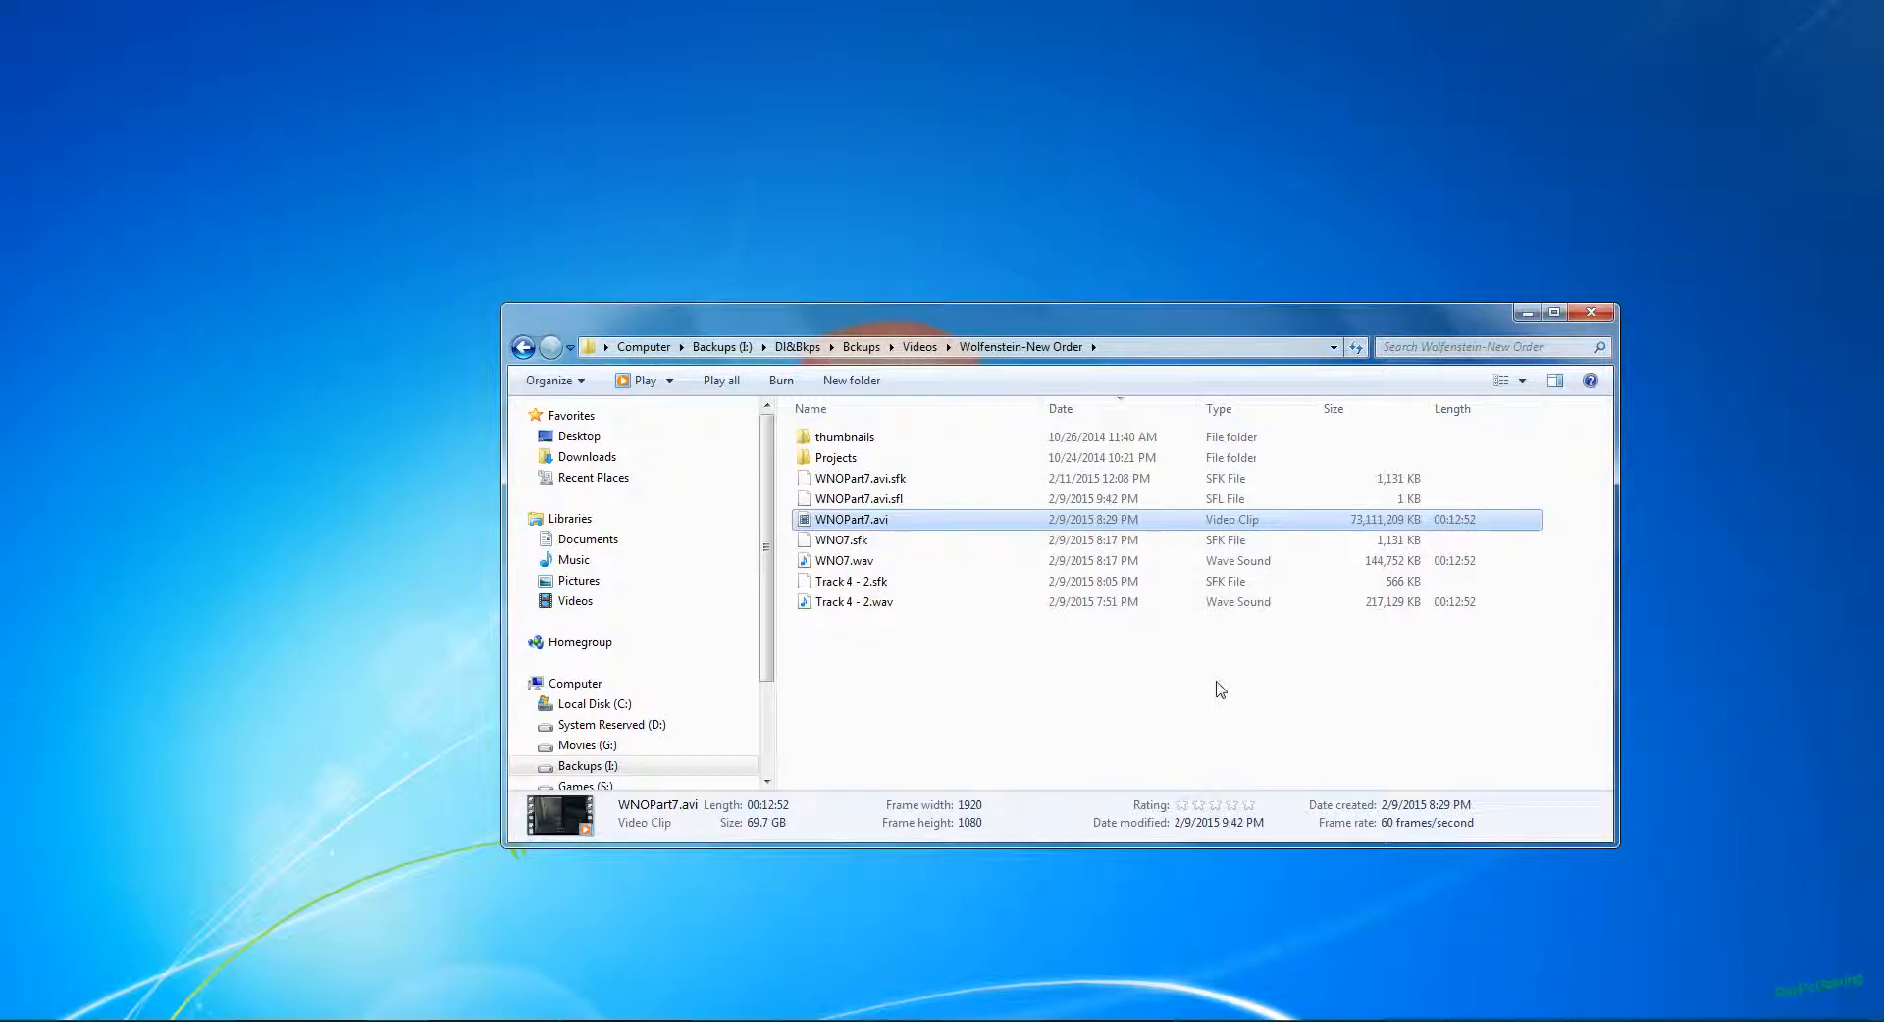
Step: Check the detailed video properties of WNOPart7.avi in the Wolfenstein-New Order folder and minimize the folder window
right_click(1051, 521)
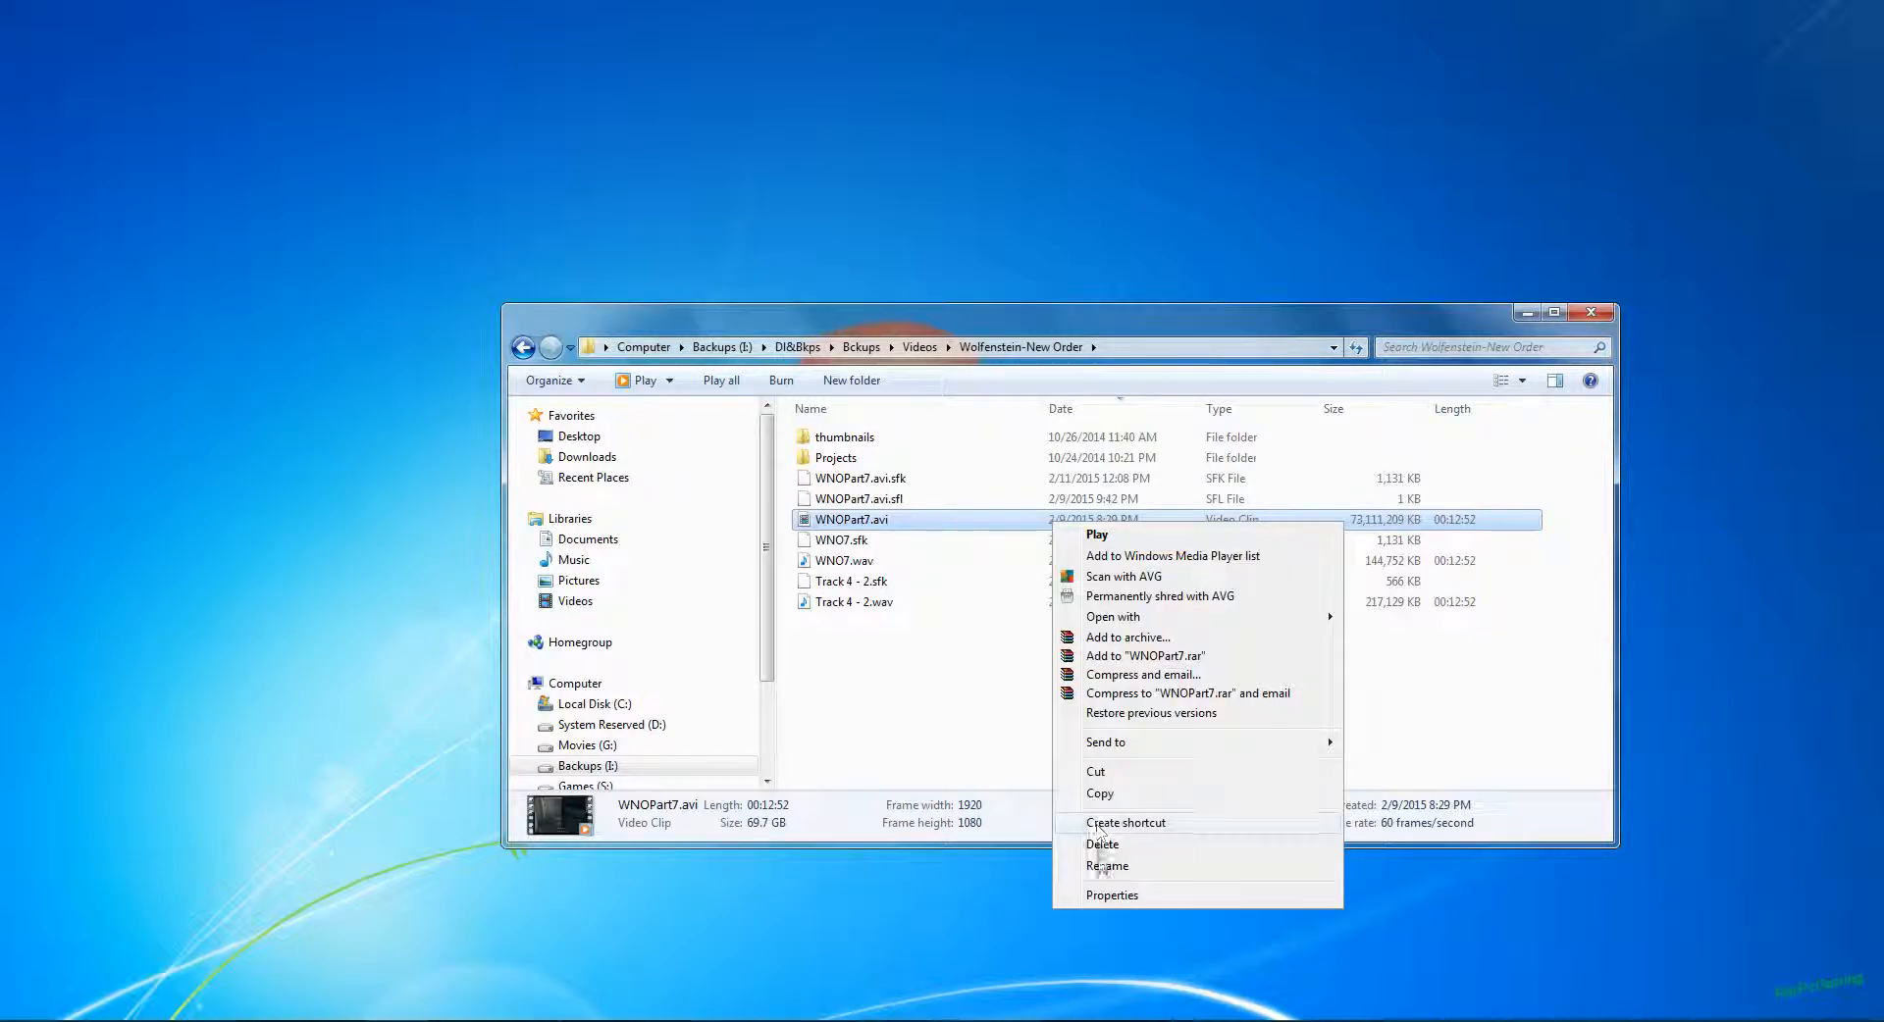
click(1109, 895)
click(1185, 559)
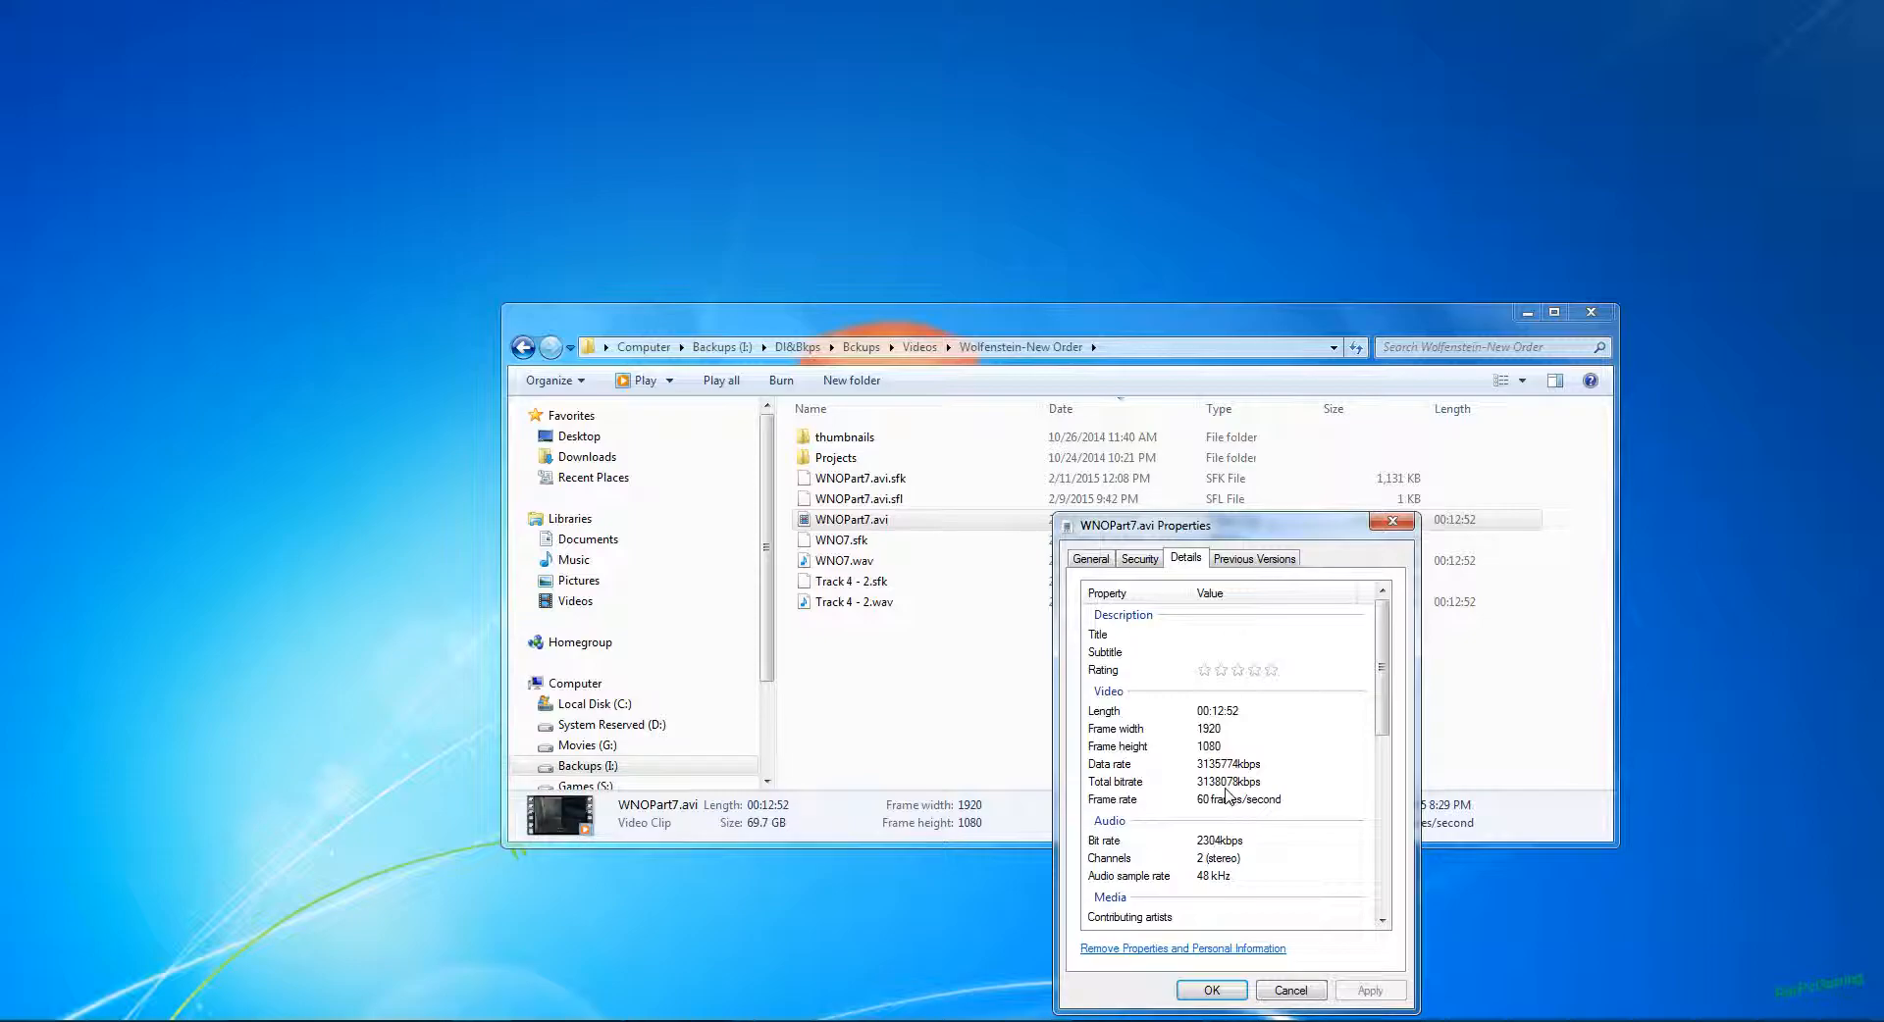
click(1291, 990)
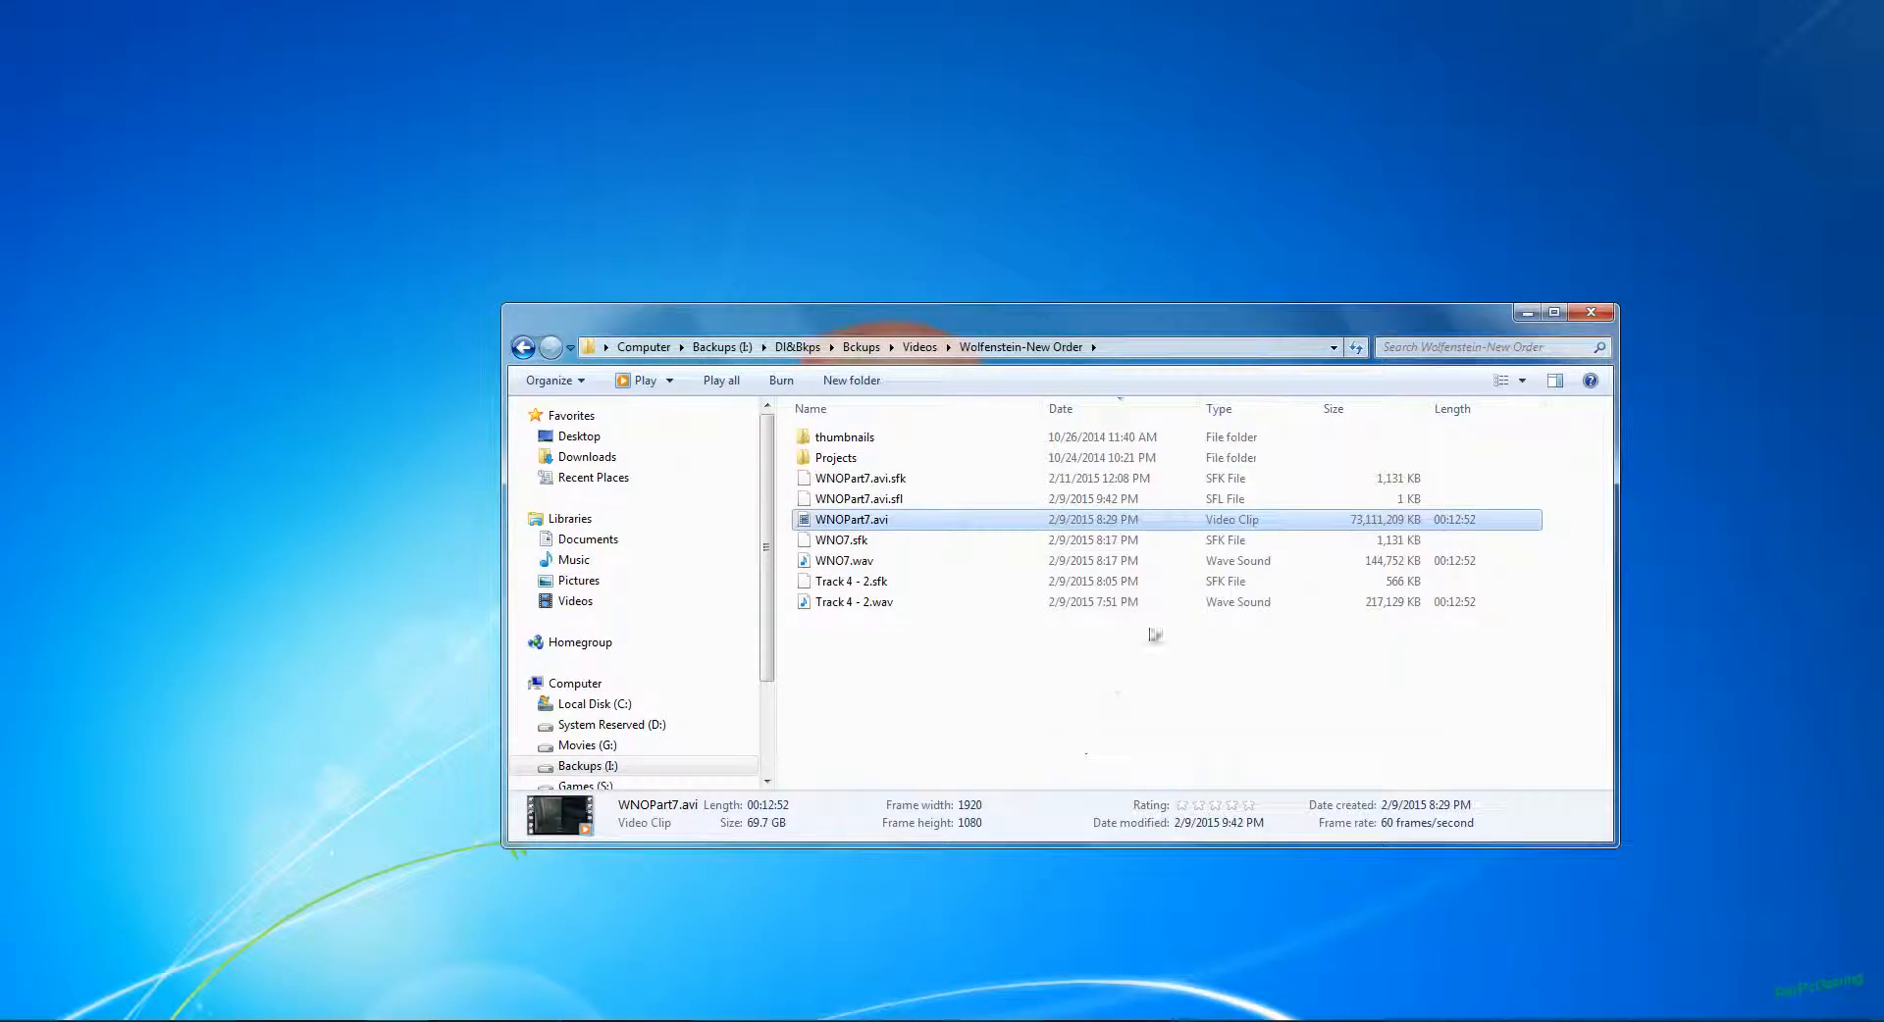
click(1527, 315)
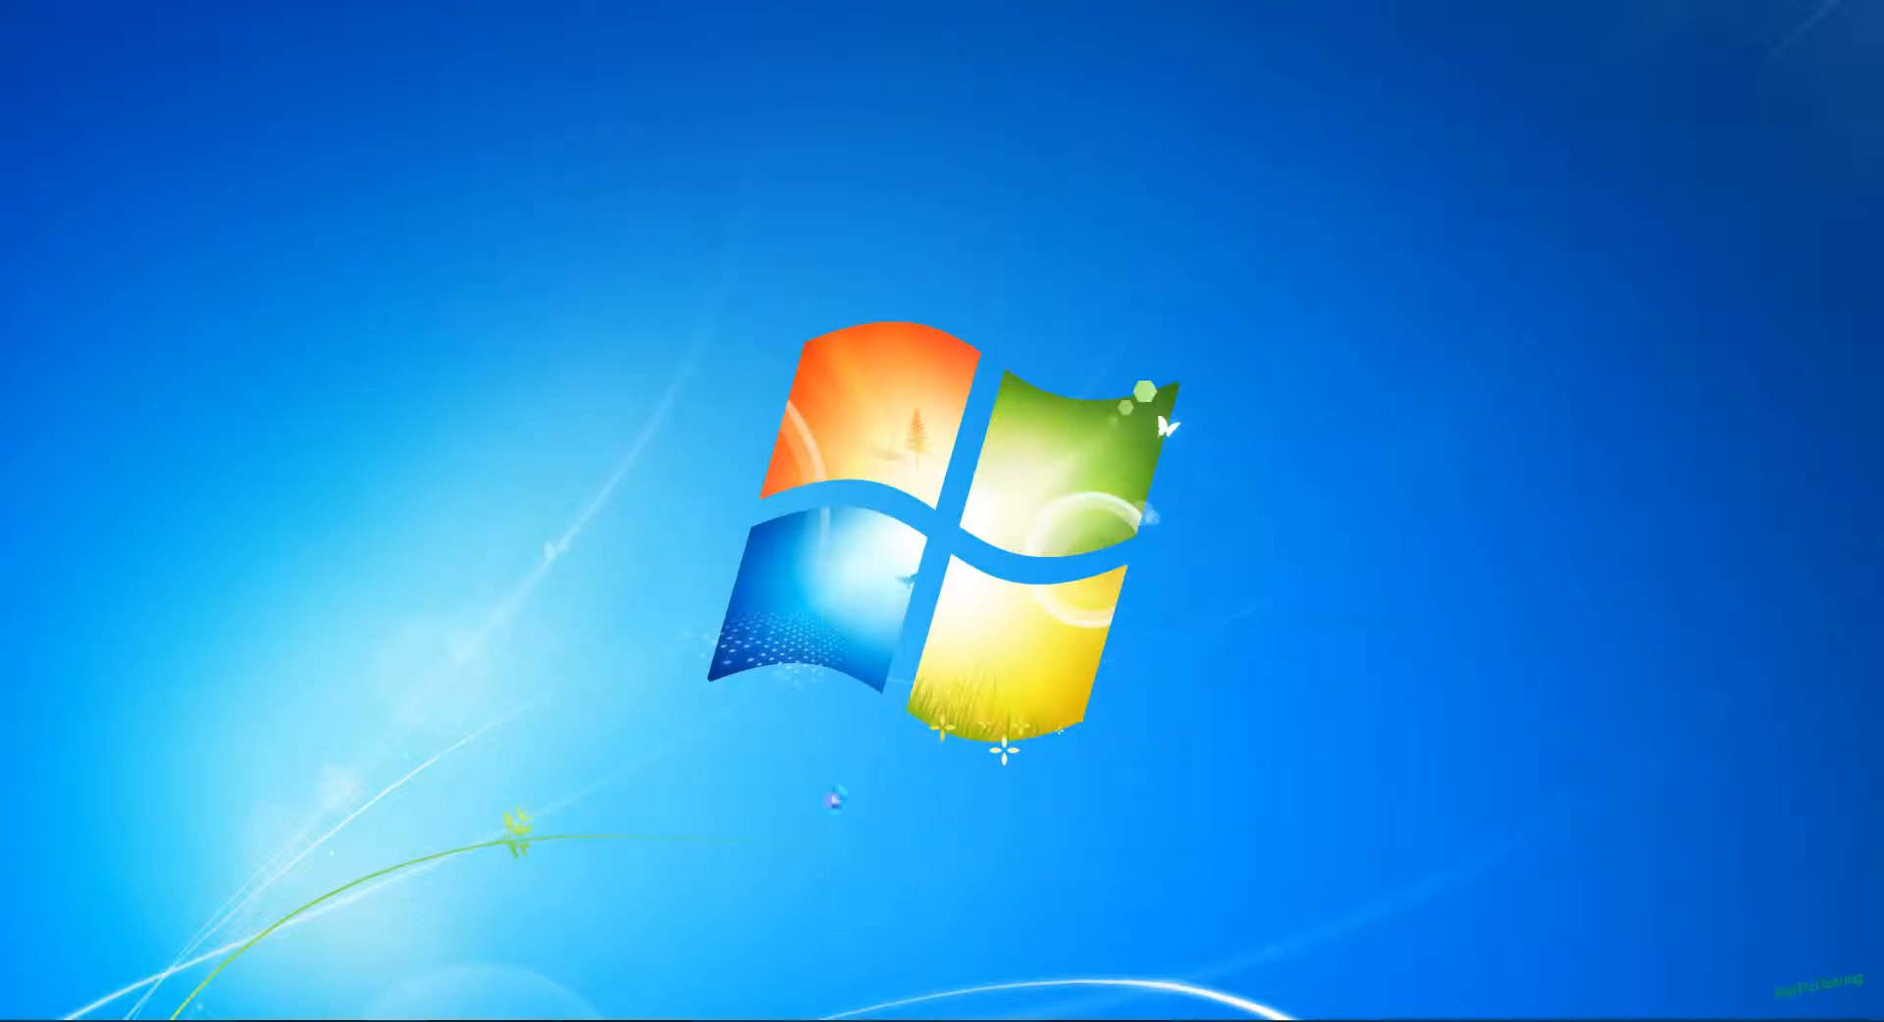
Step: Open HandBrake, load WNOPart7.avi from the Wolfenstein-New Order folder as the source, and apply the Mysettings preset
click(618, 1021)
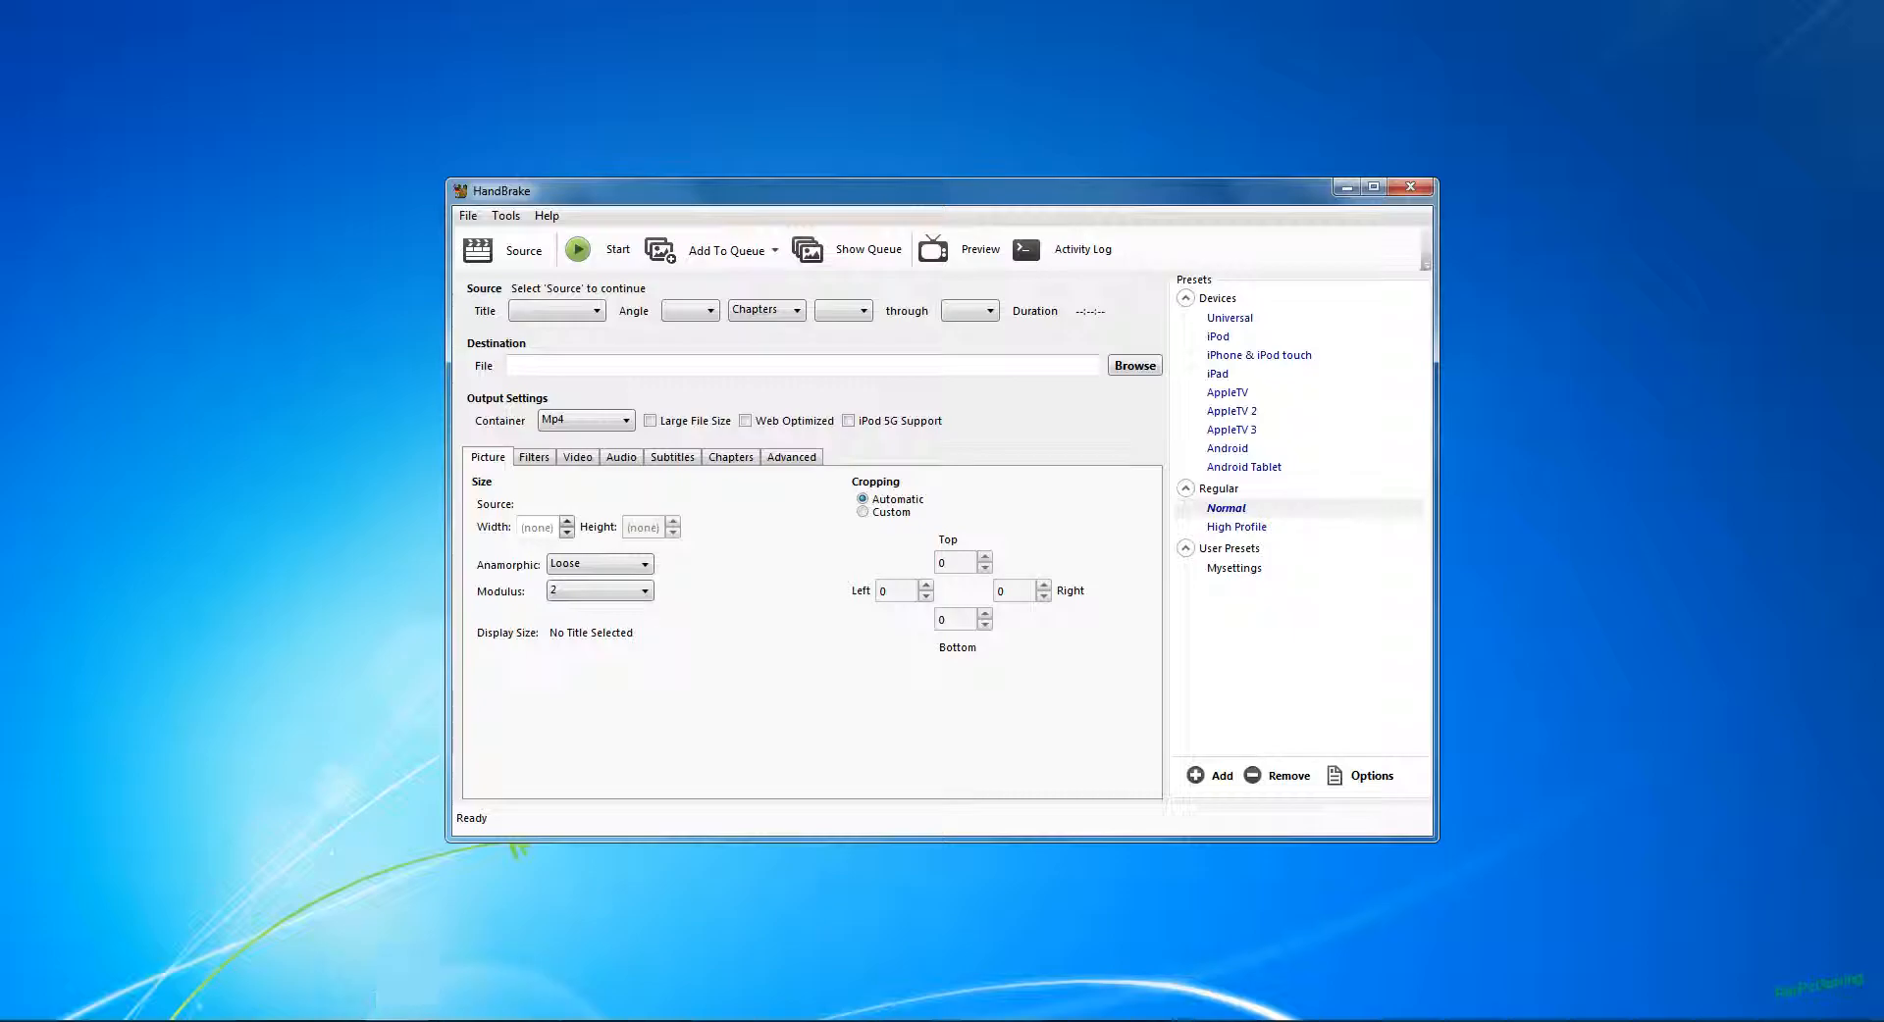
click(412, 1020)
drag(838, 321, 993, 543)
drag(966, 742, 595, 306)
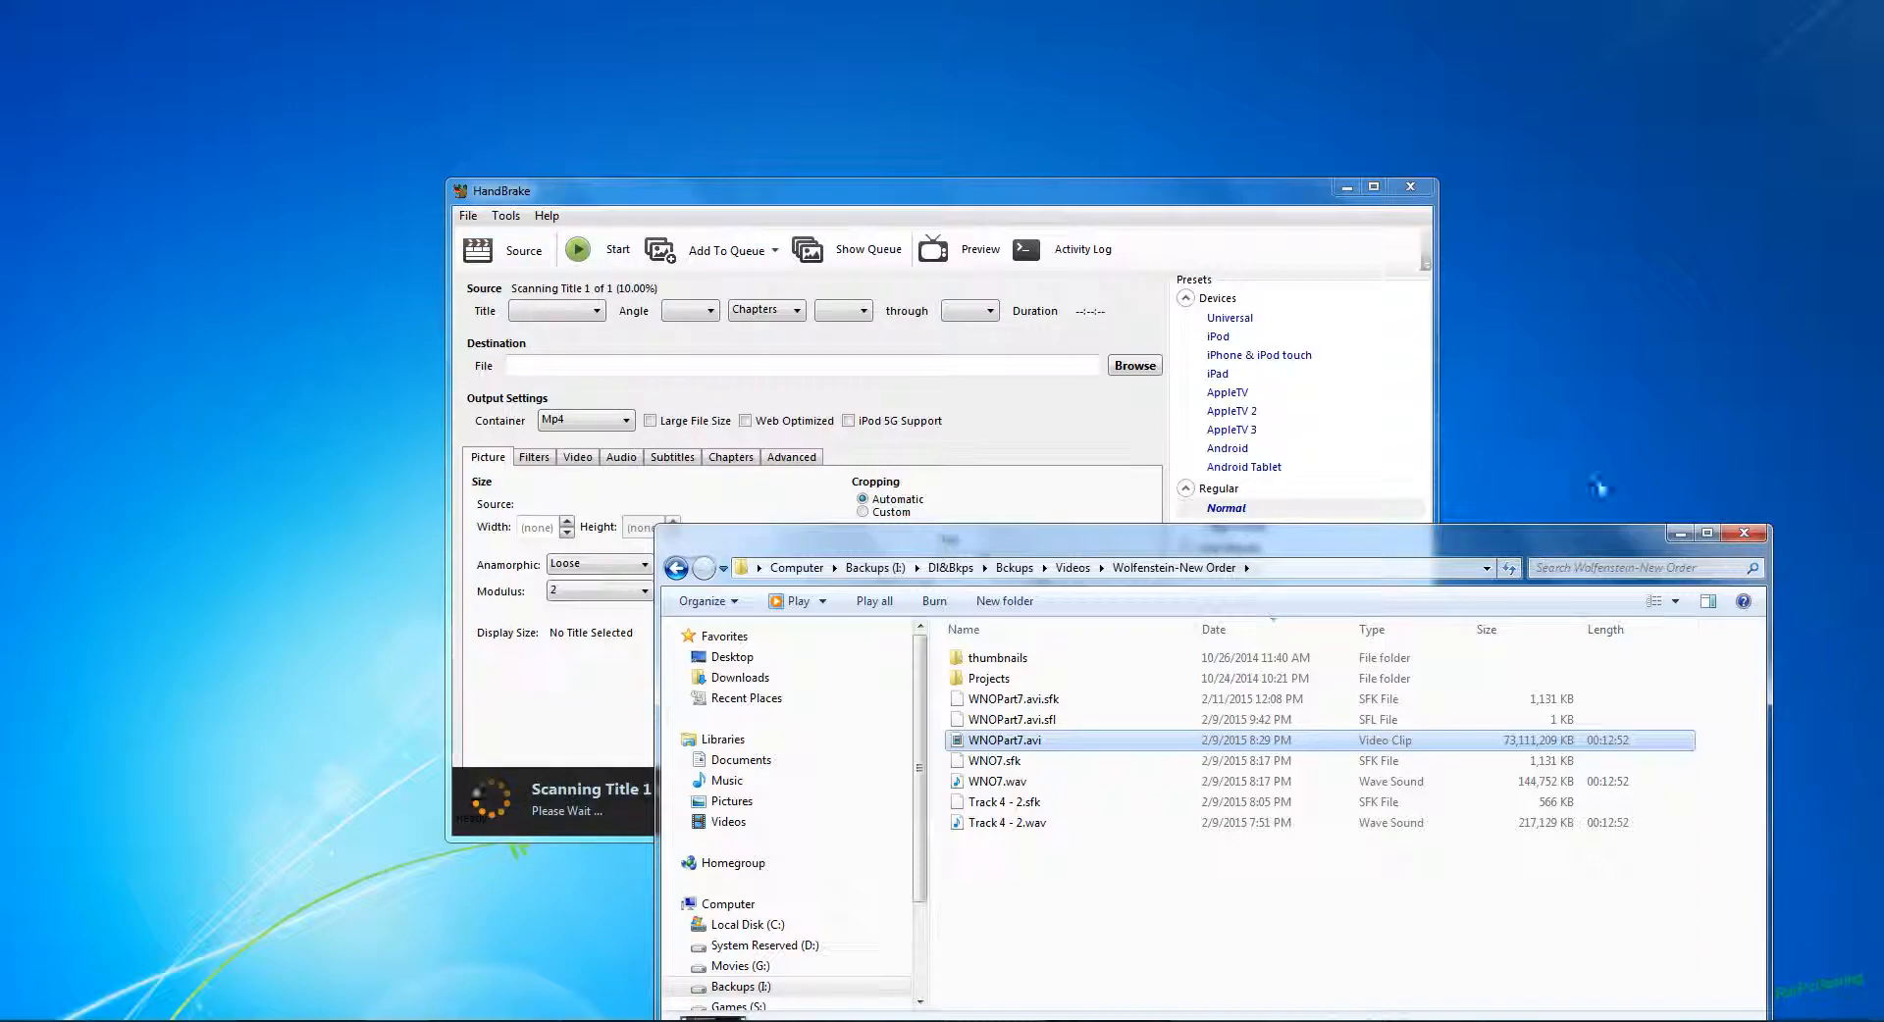
click(1679, 534)
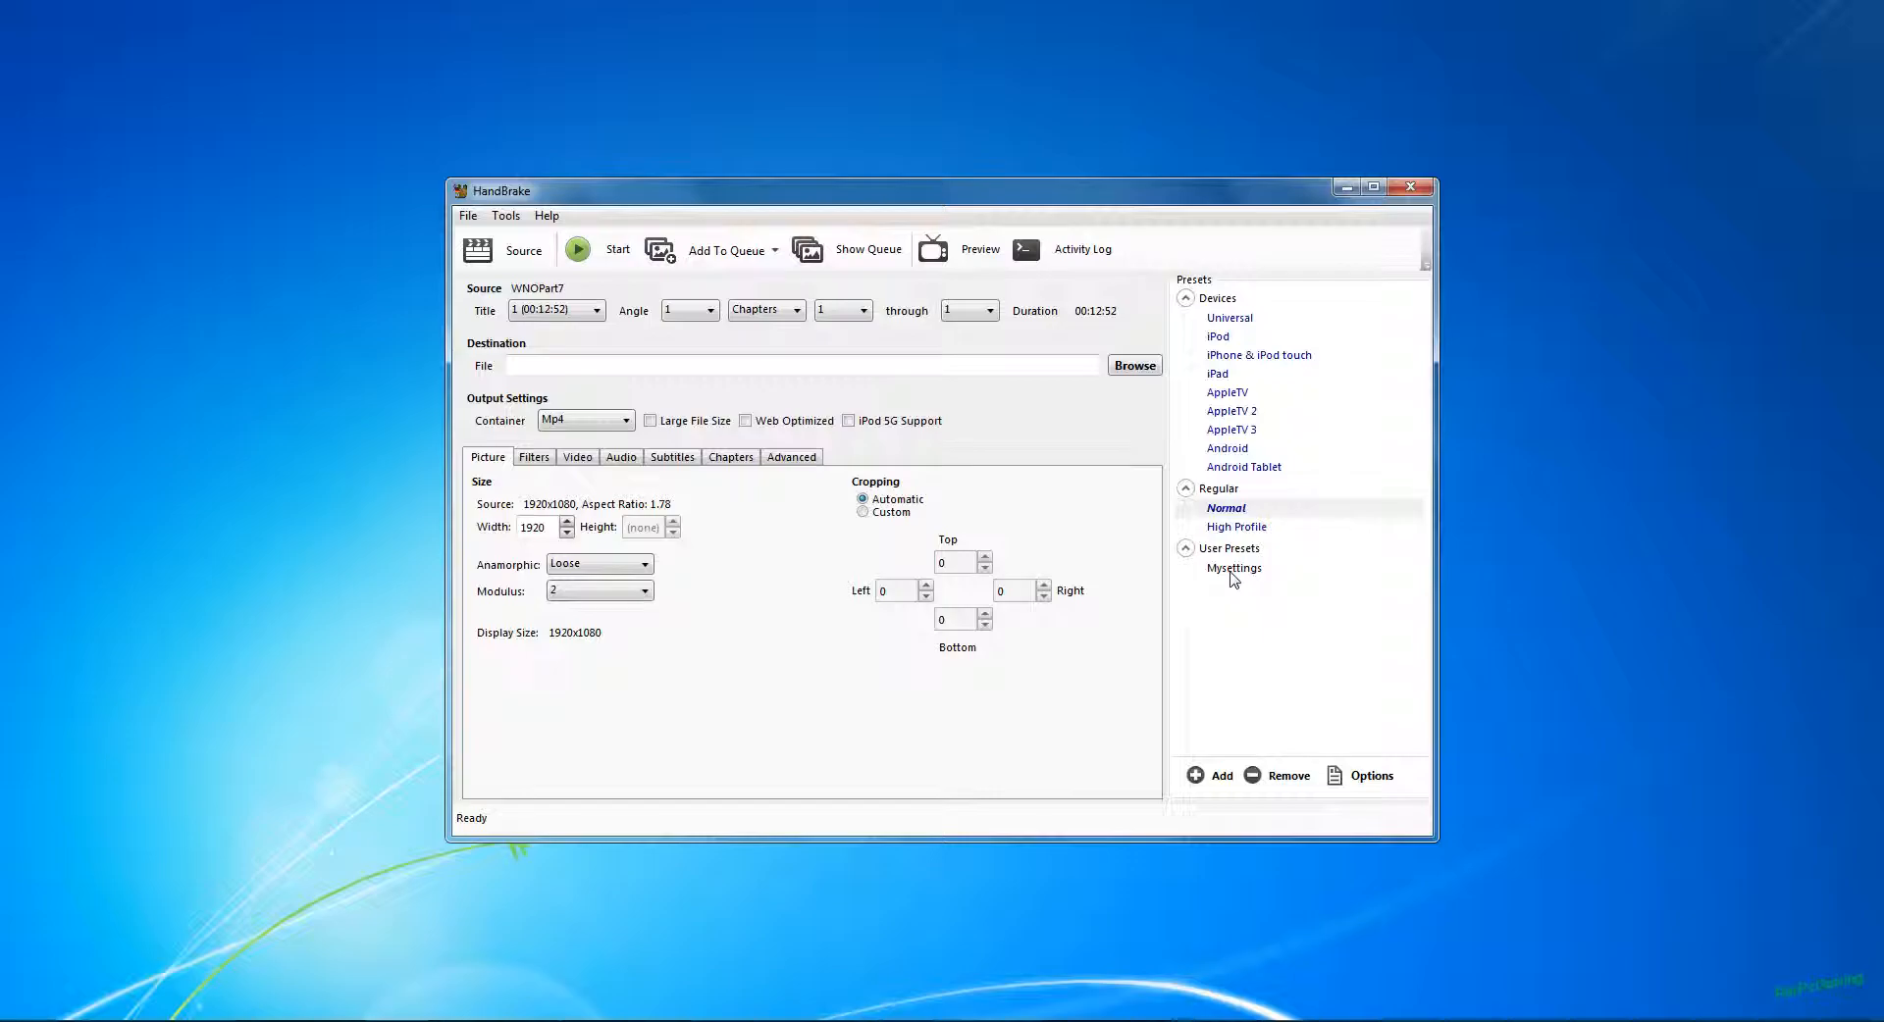
click(1232, 571)
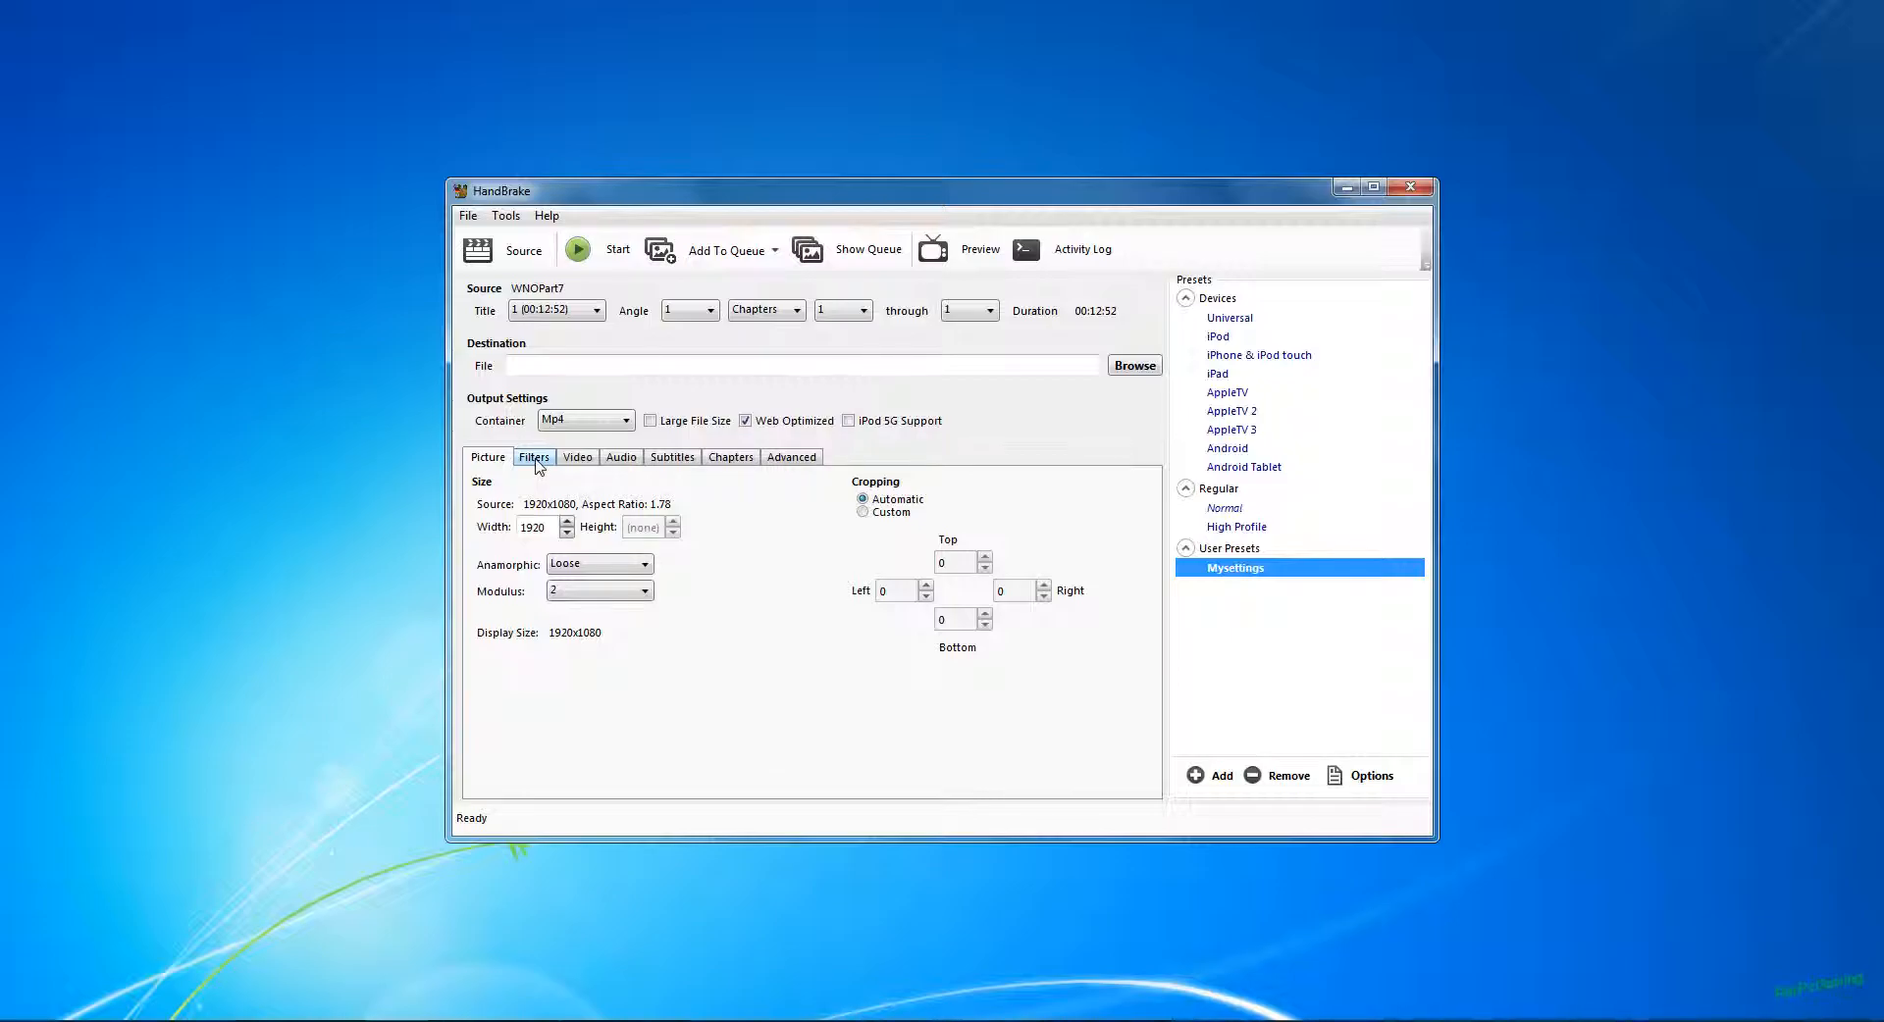
Step: Examine the preset's filter, video, advanced encoding and audio settings
click(535, 458)
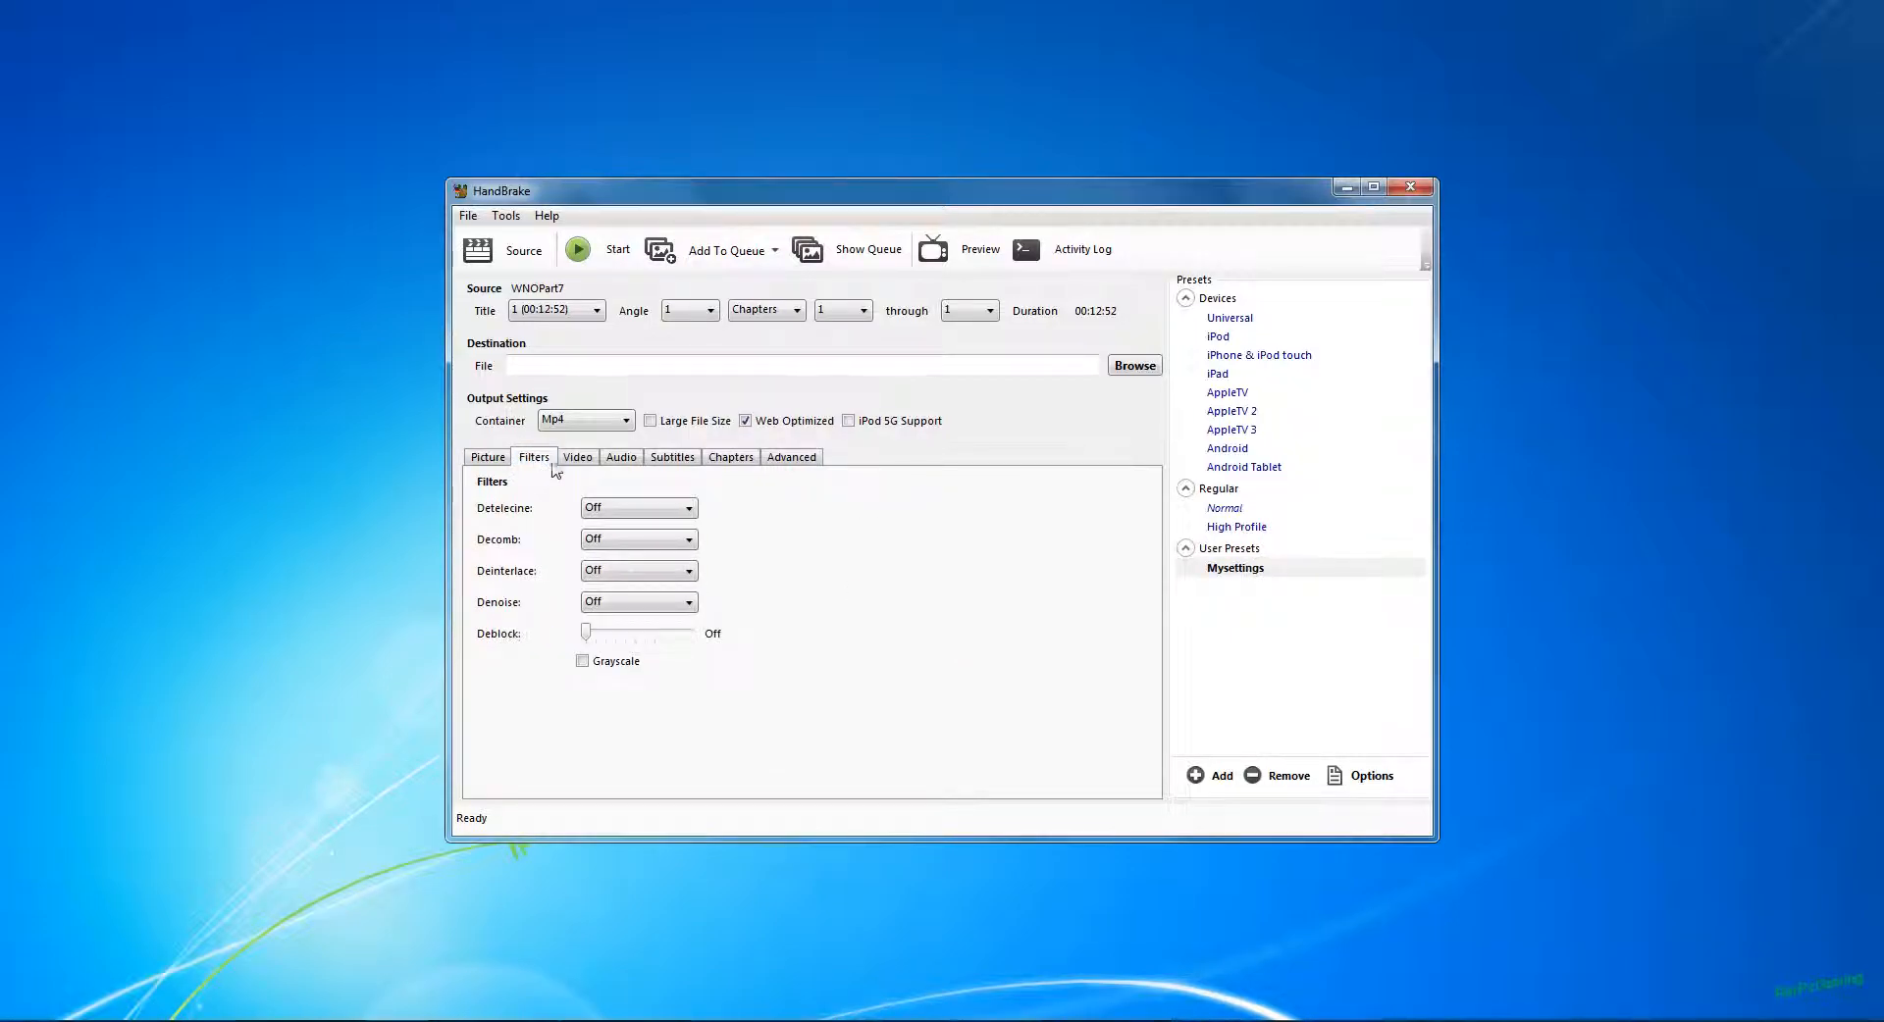
click(576, 458)
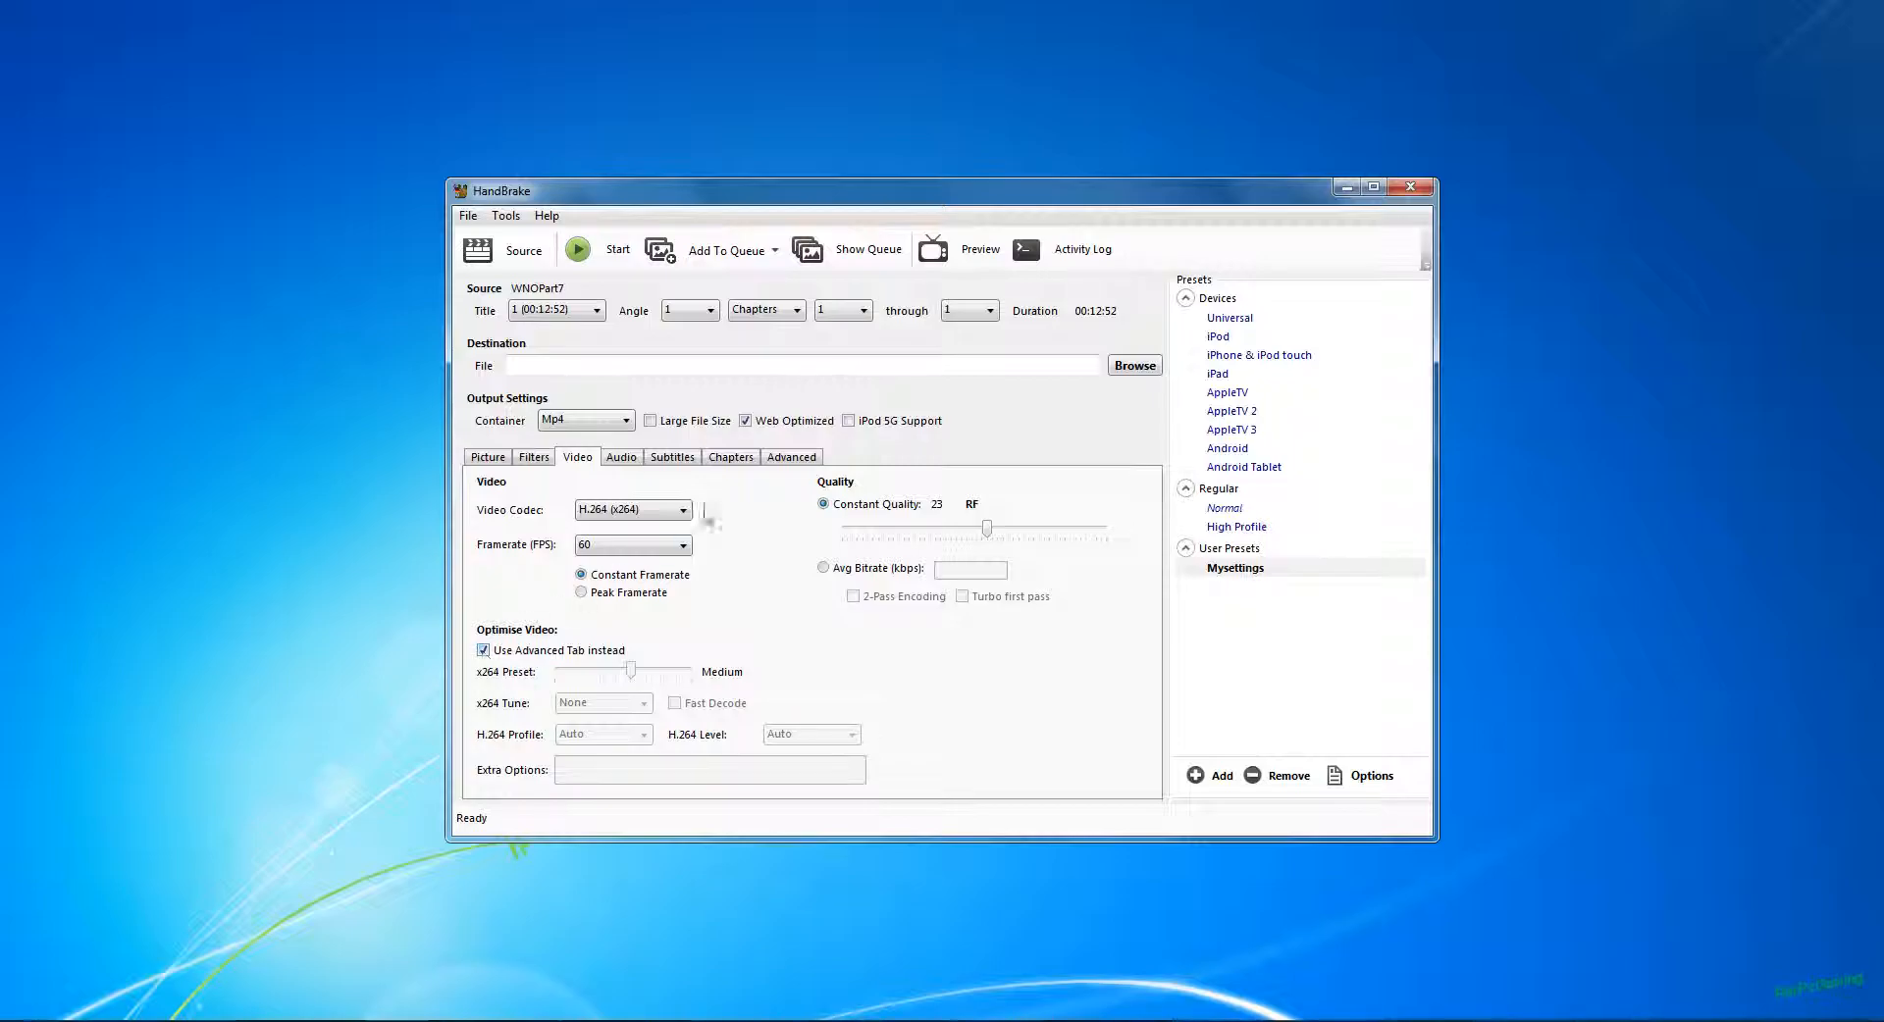
click(814, 460)
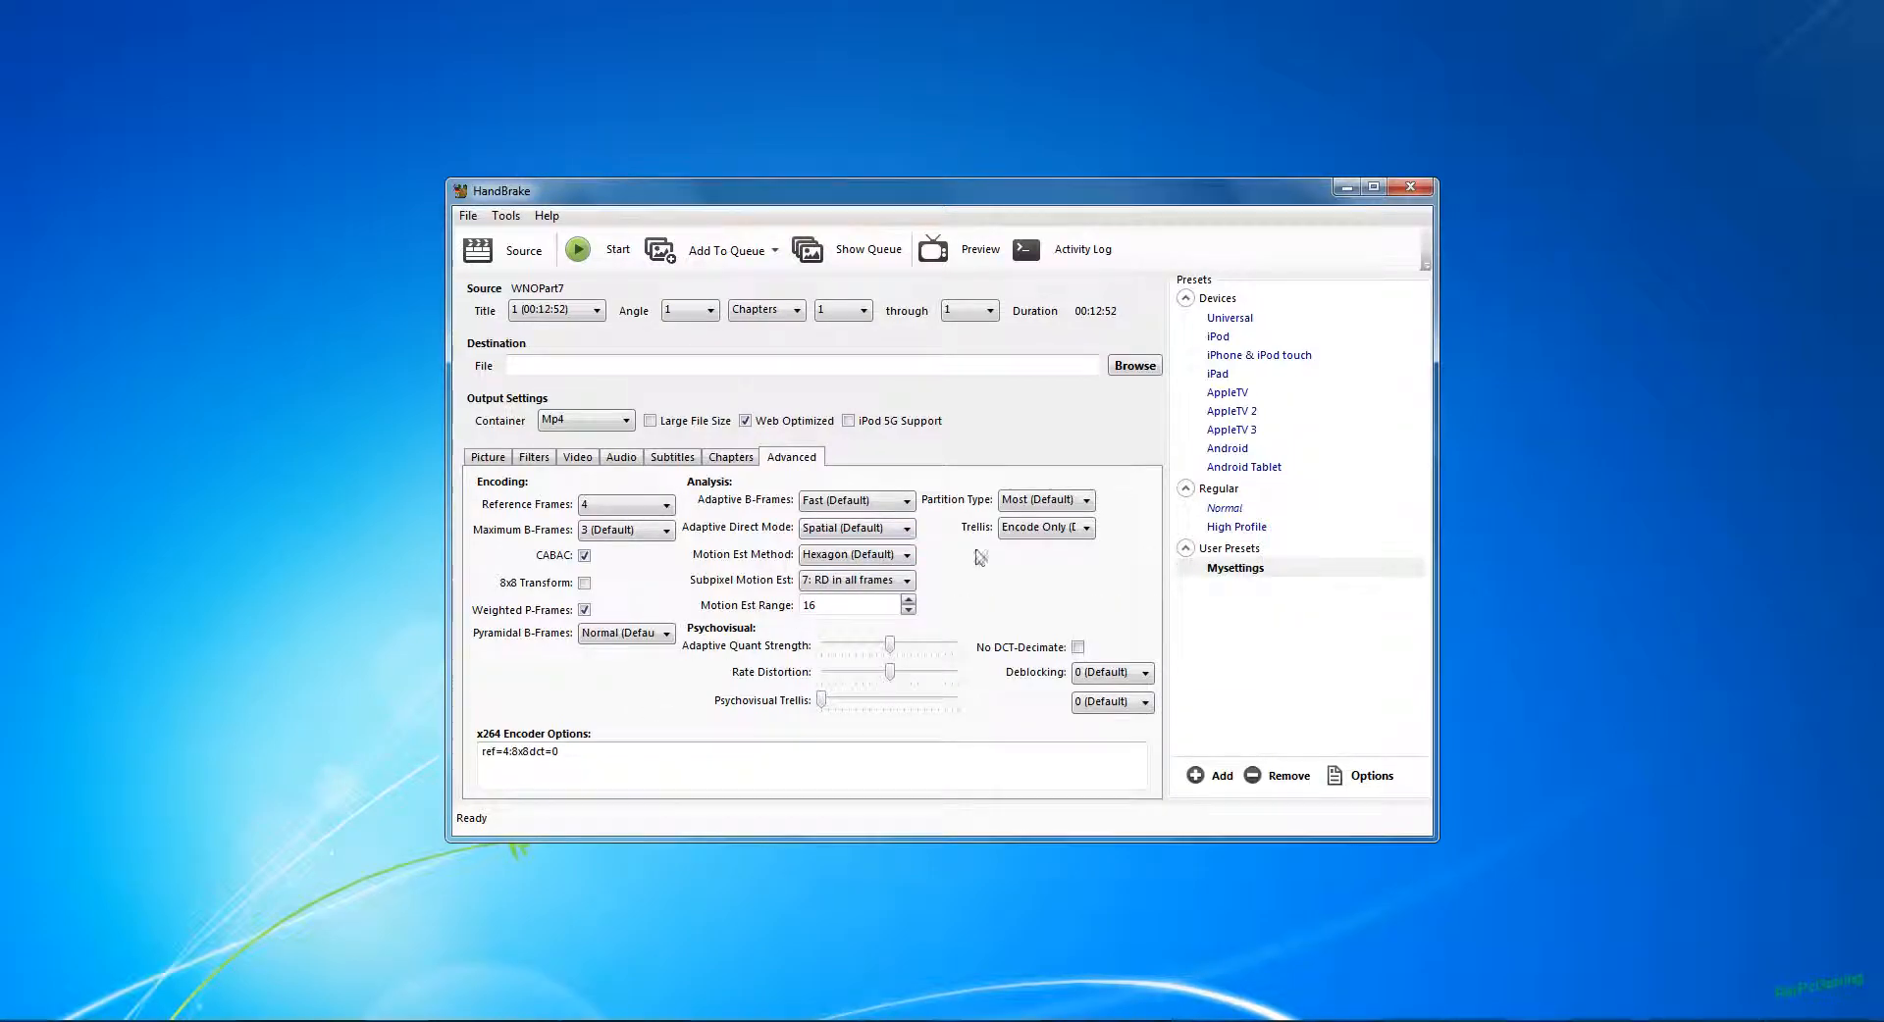
mouse_move(622, 515)
click(621, 458)
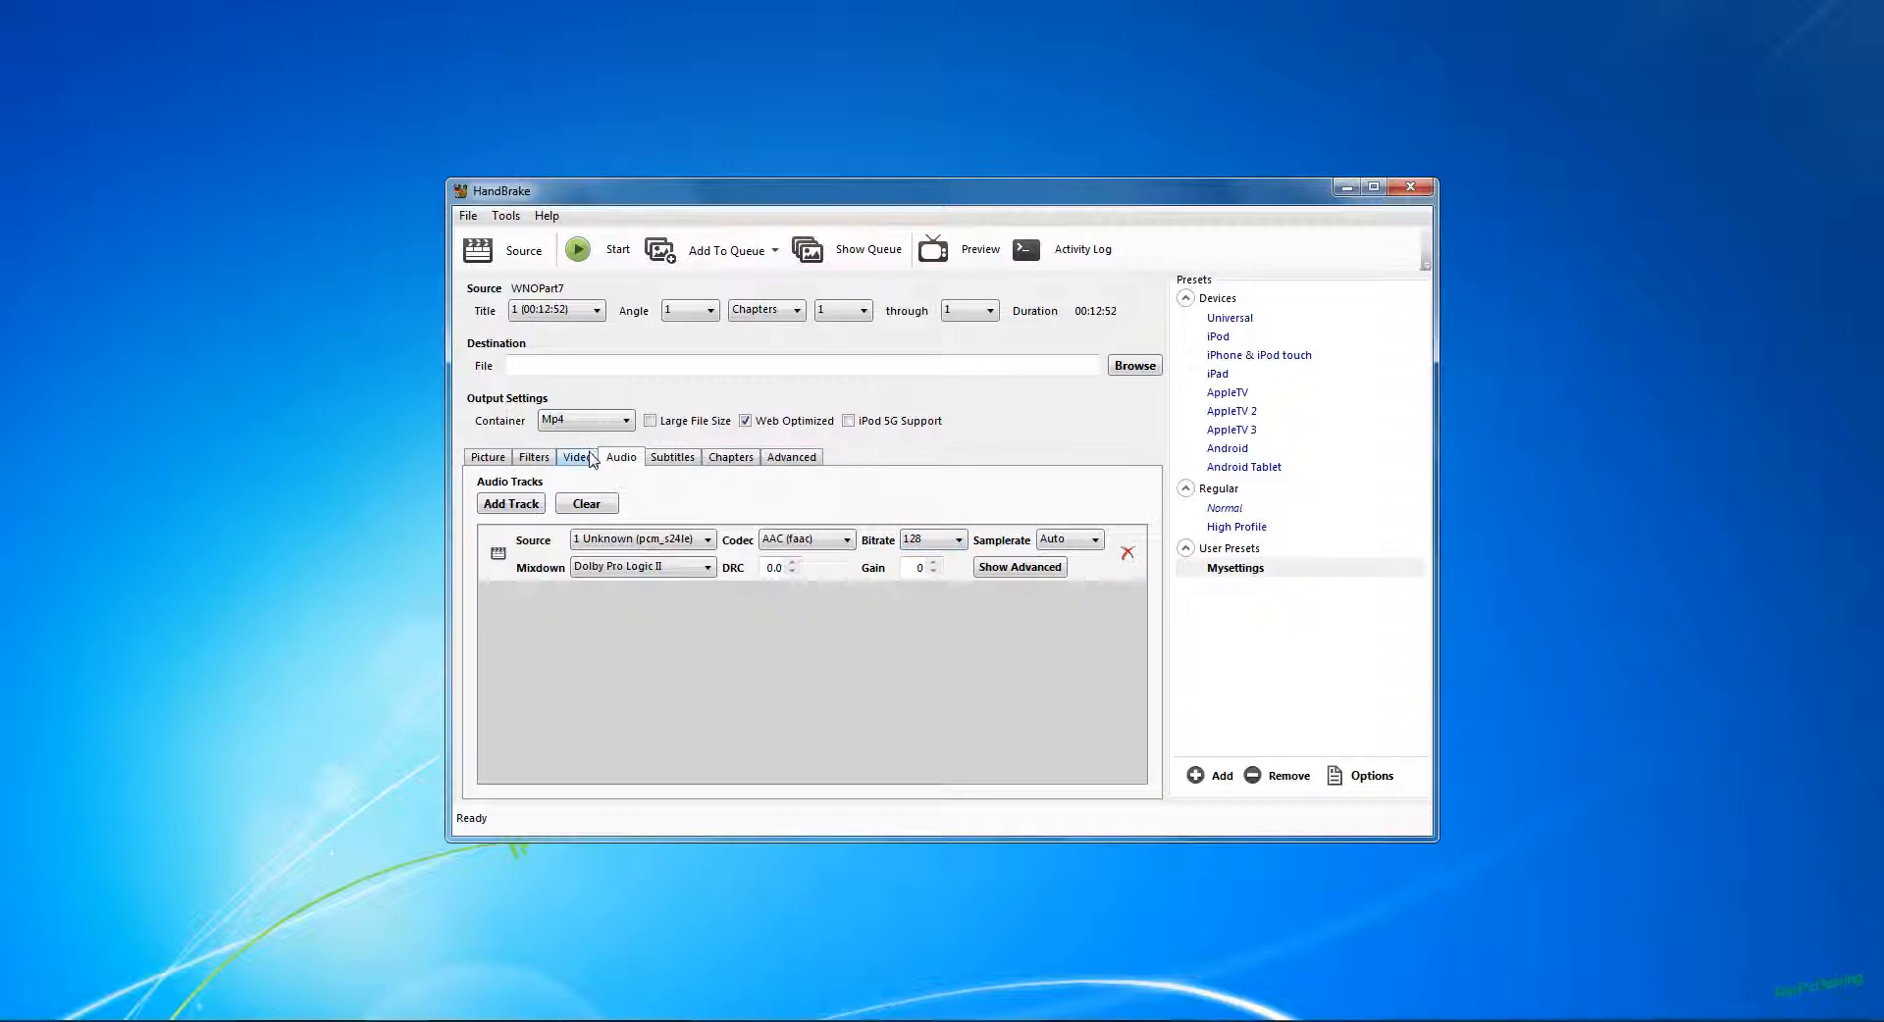
Step: Check the available output containers and the video's constant quality setting with its explanation
click(575, 460)
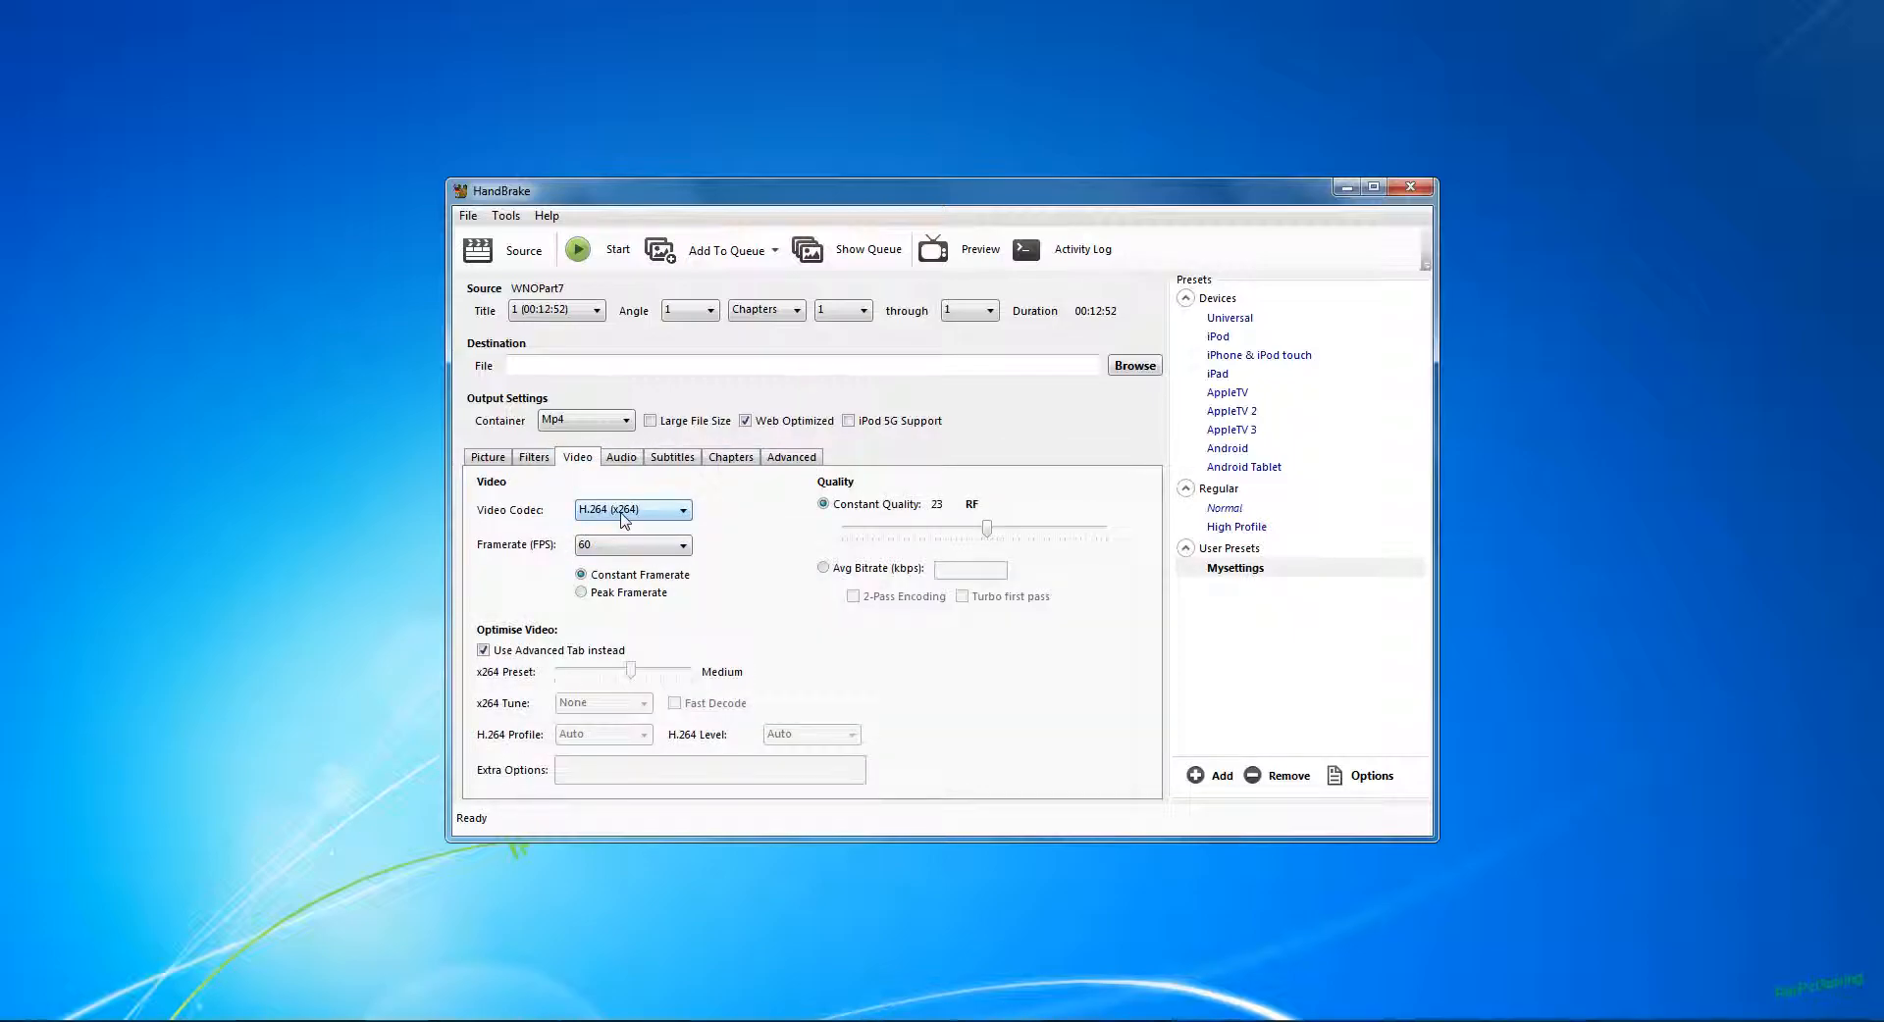
click(609, 424)
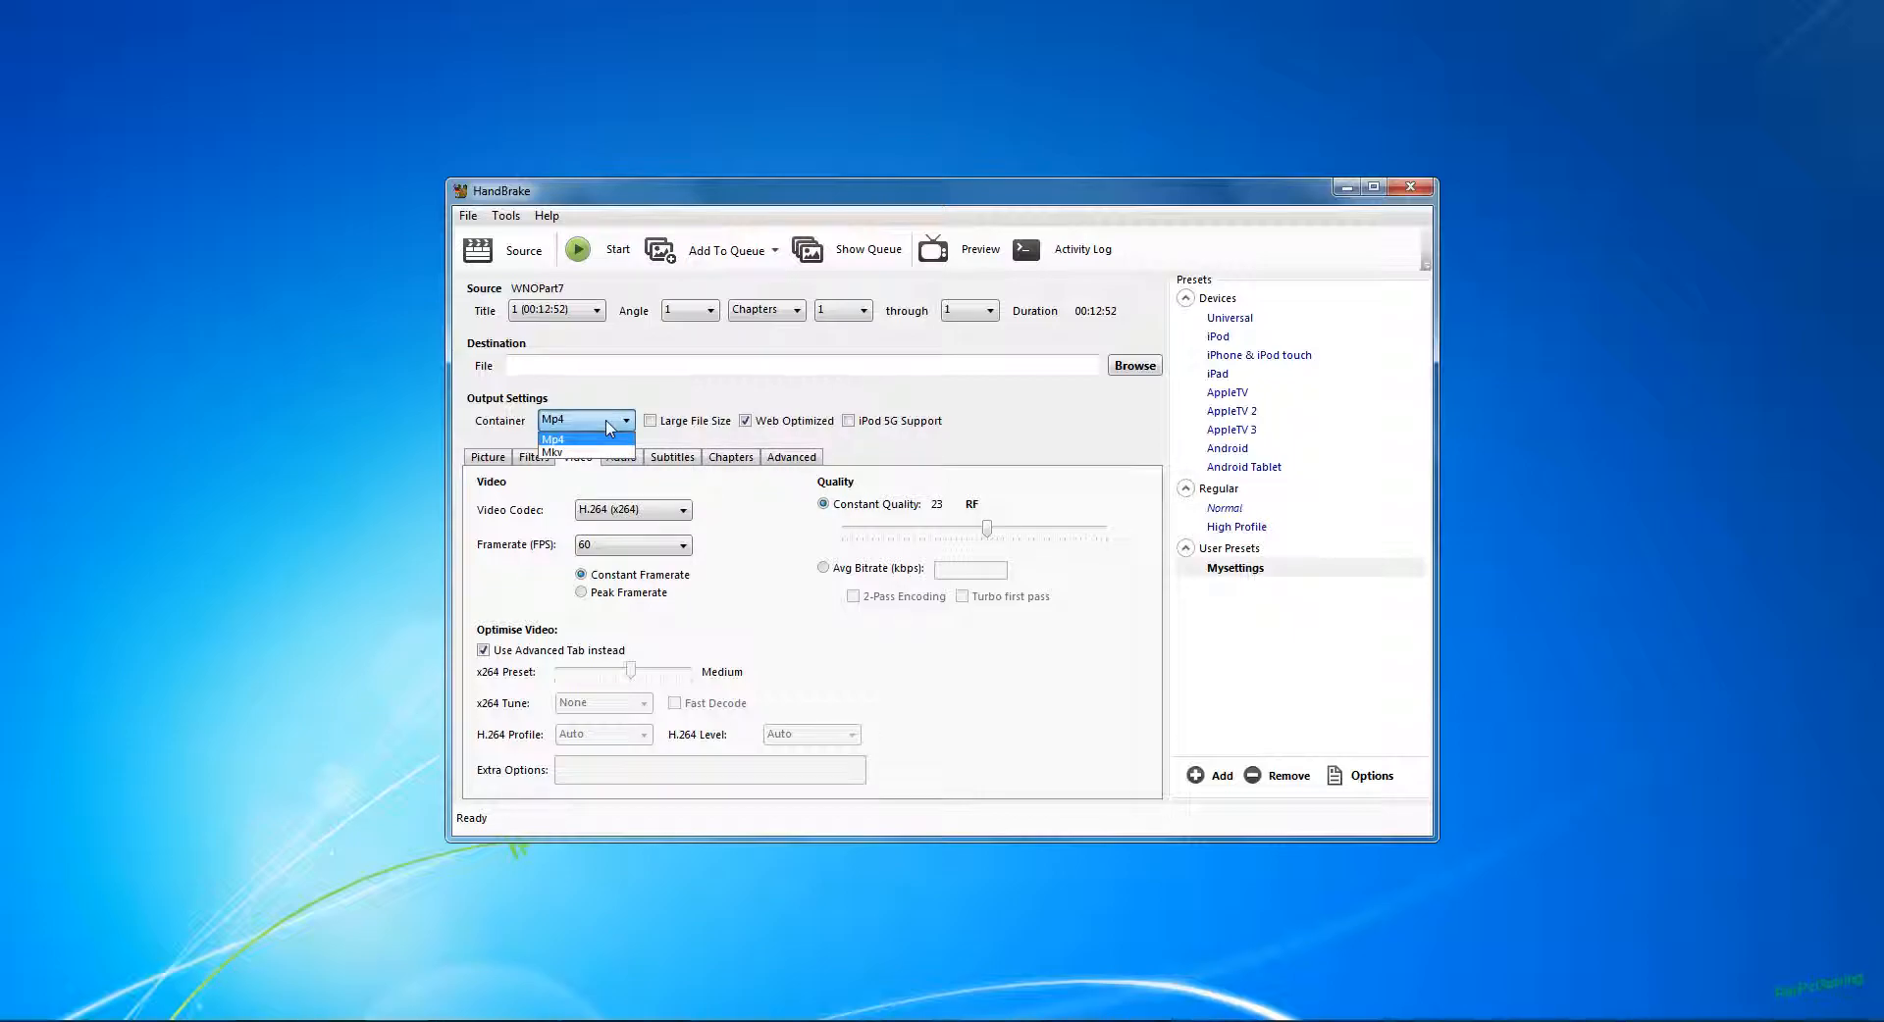
click(607, 422)
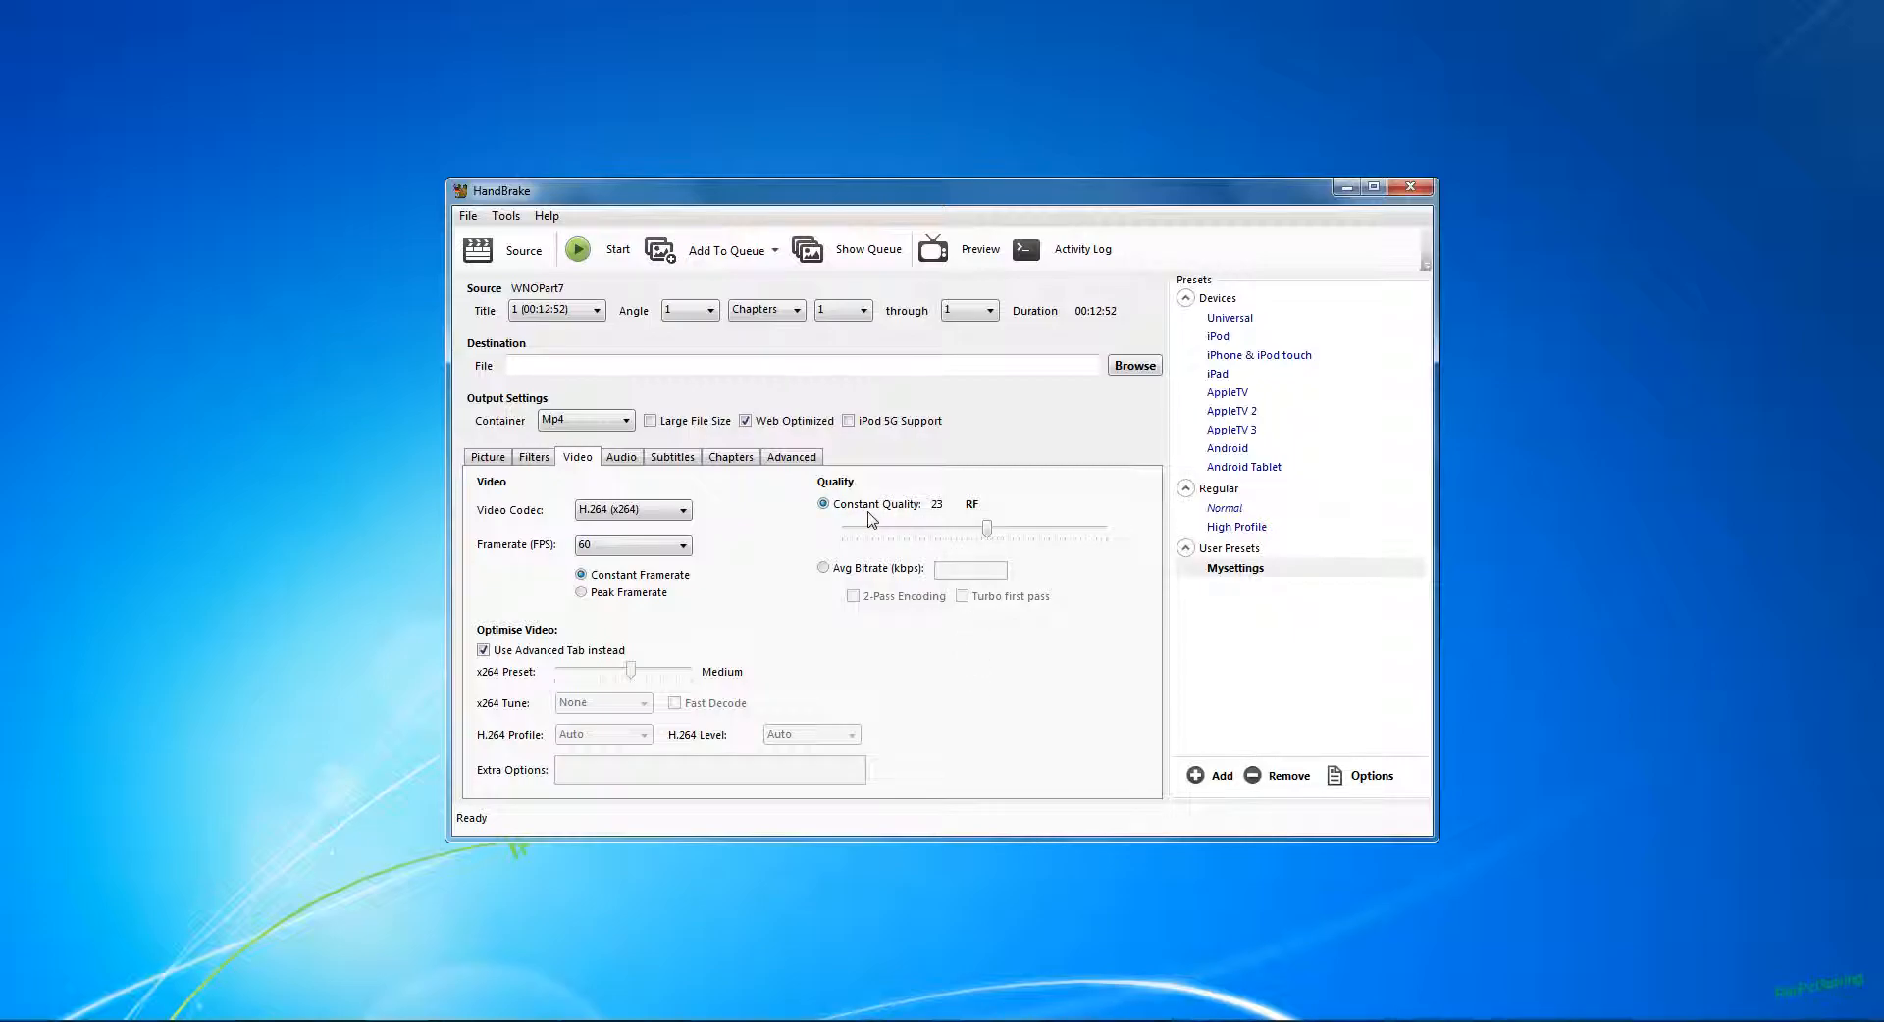
mouse_move(988, 533)
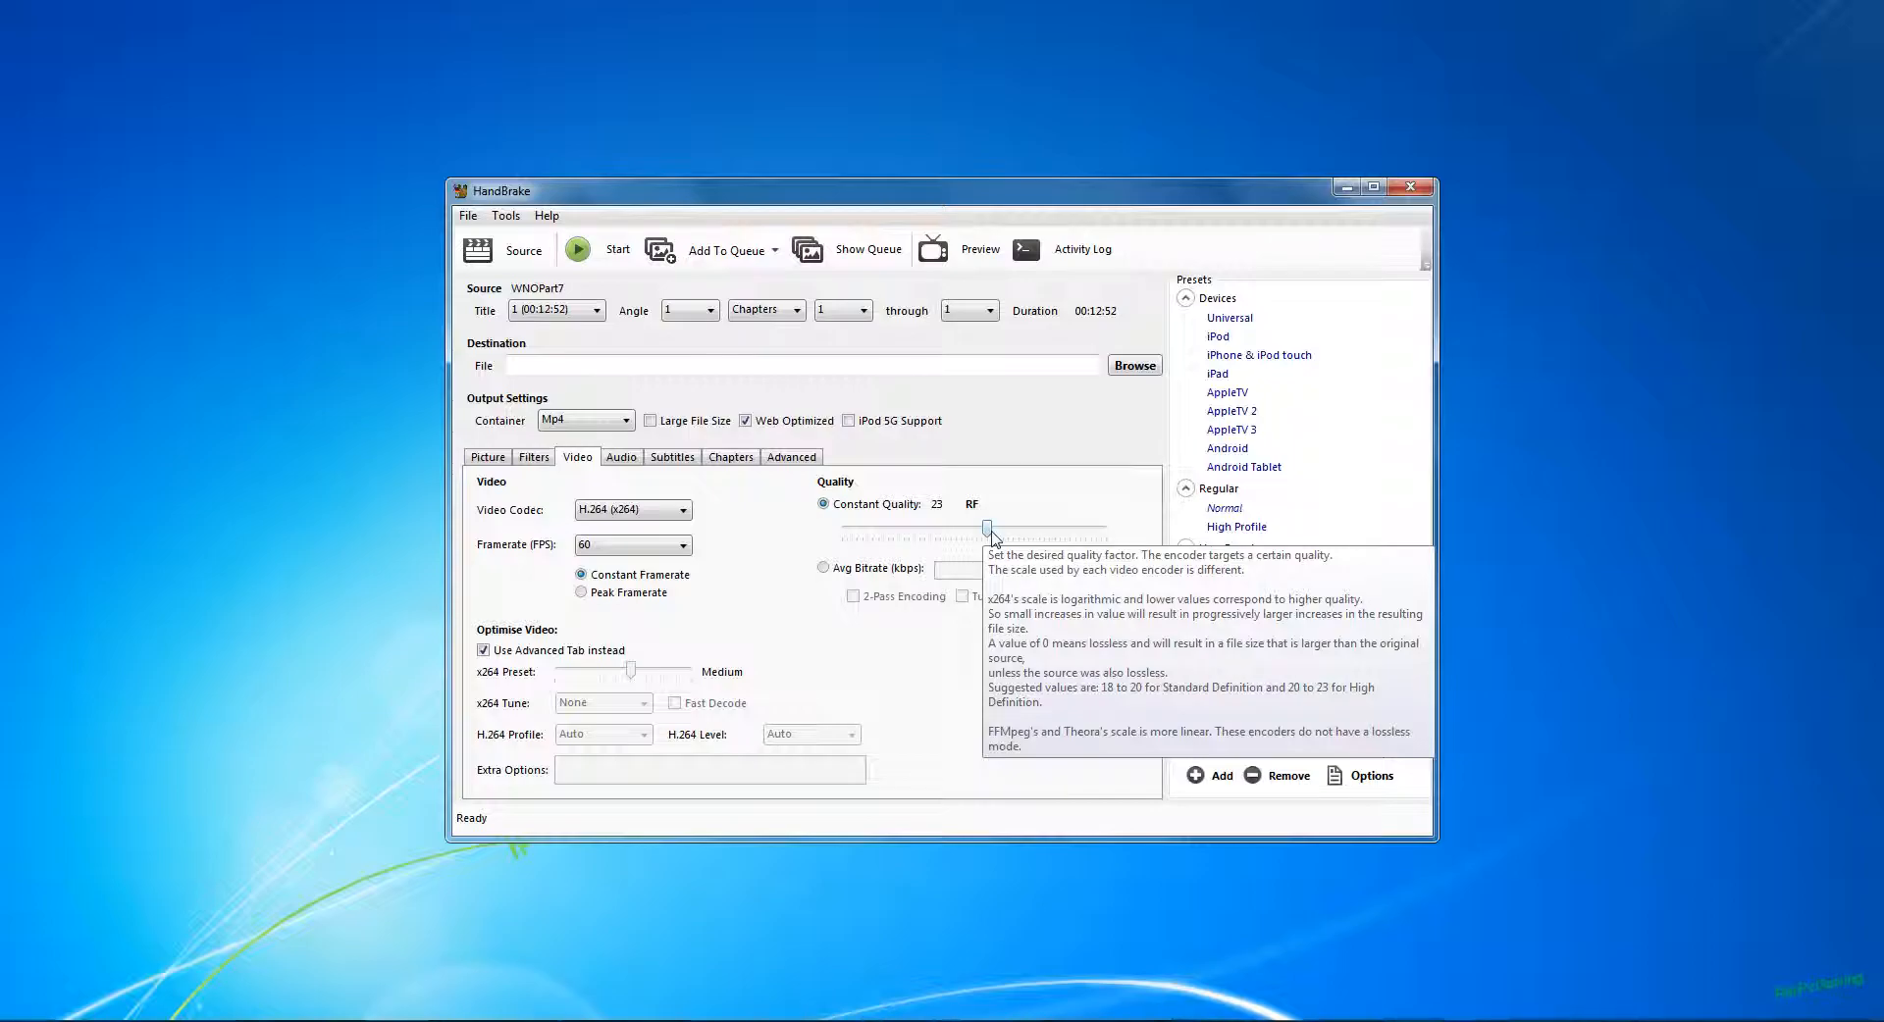
Step: Switch to the Wolfenstein-New Order folder and check the bitrate details in the properties of WNOPart7.avi
click(608, 1020)
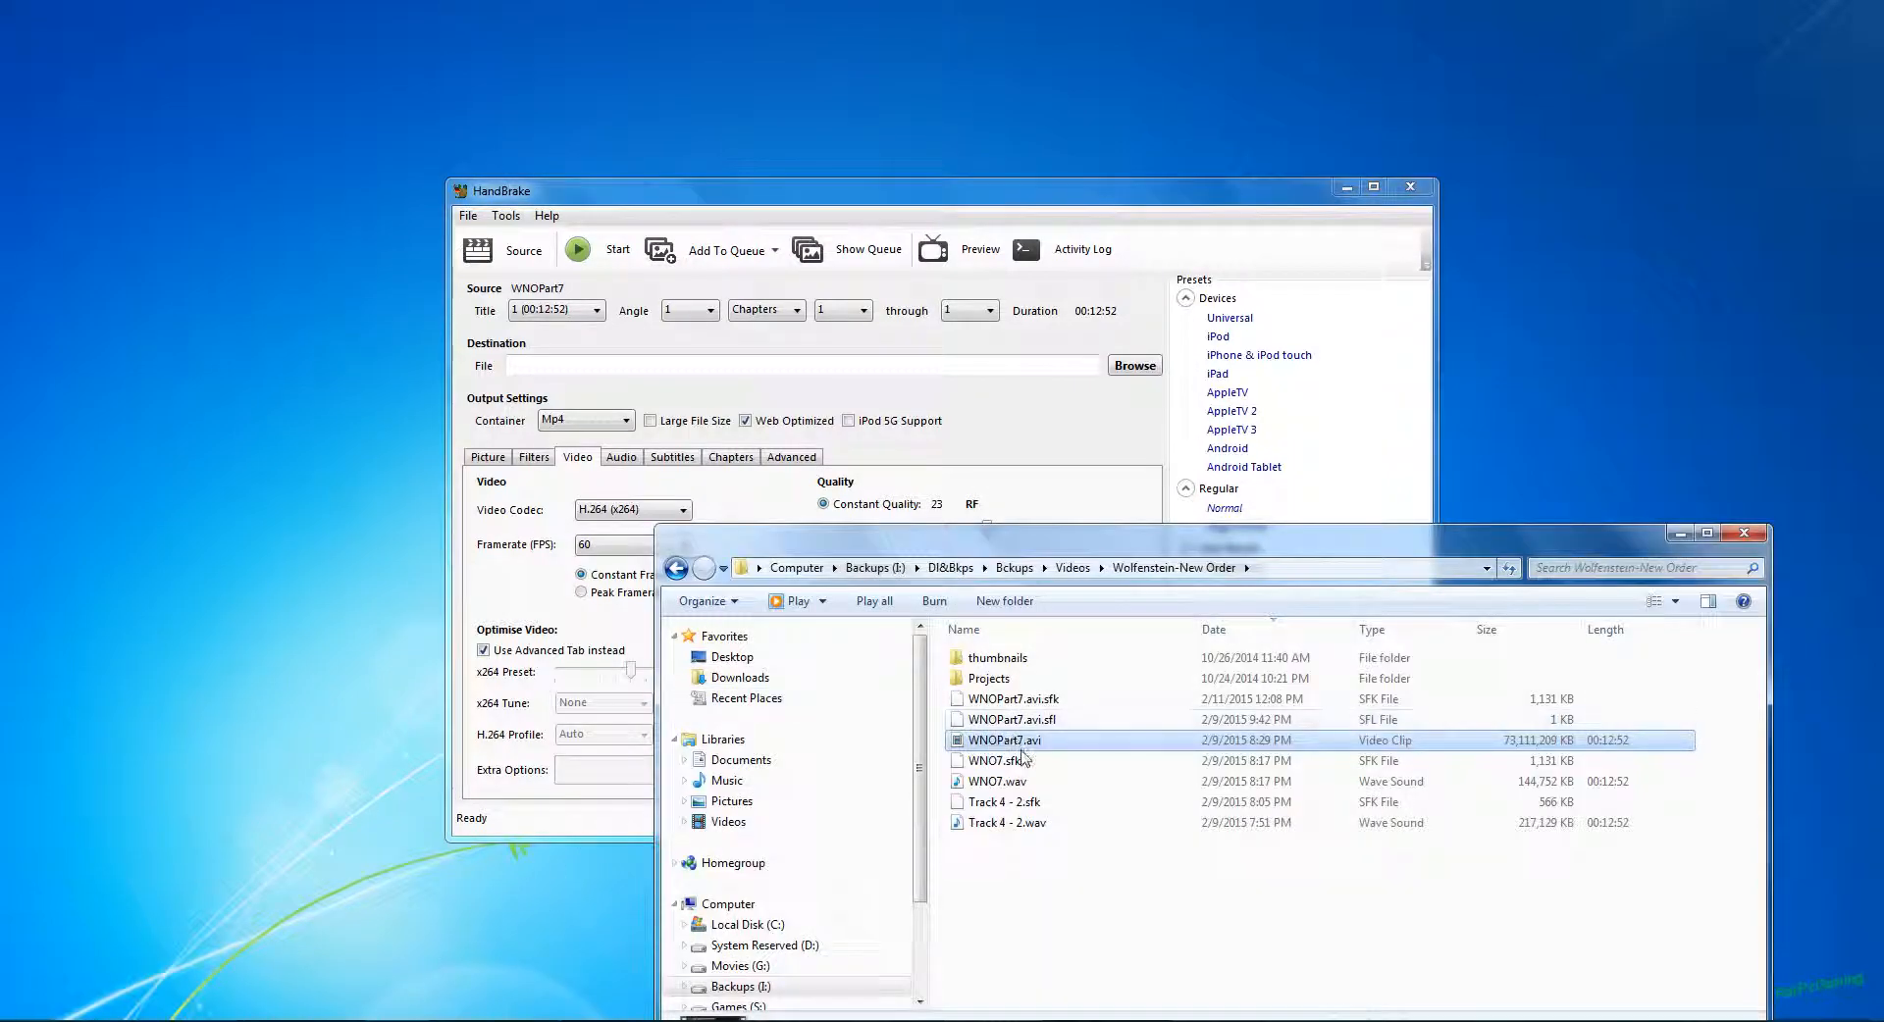
right_click(1021, 748)
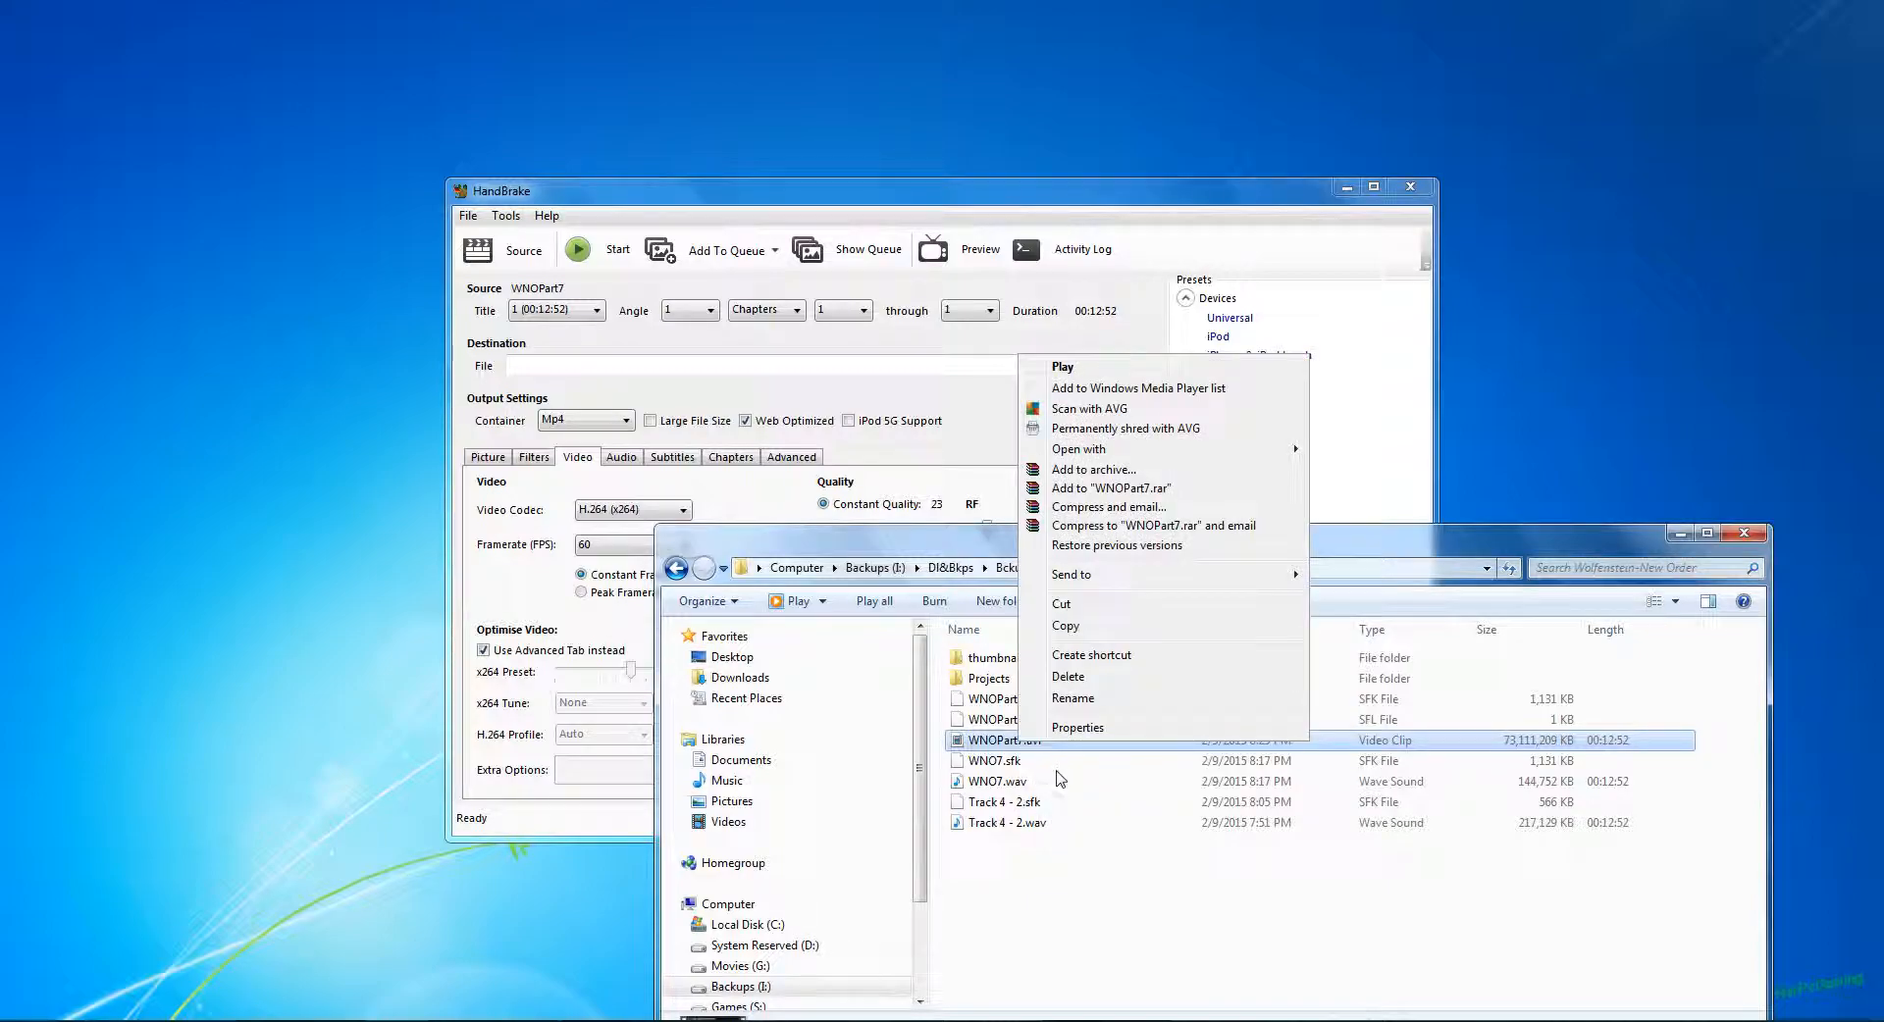
click(1065, 738)
click(1152, 559)
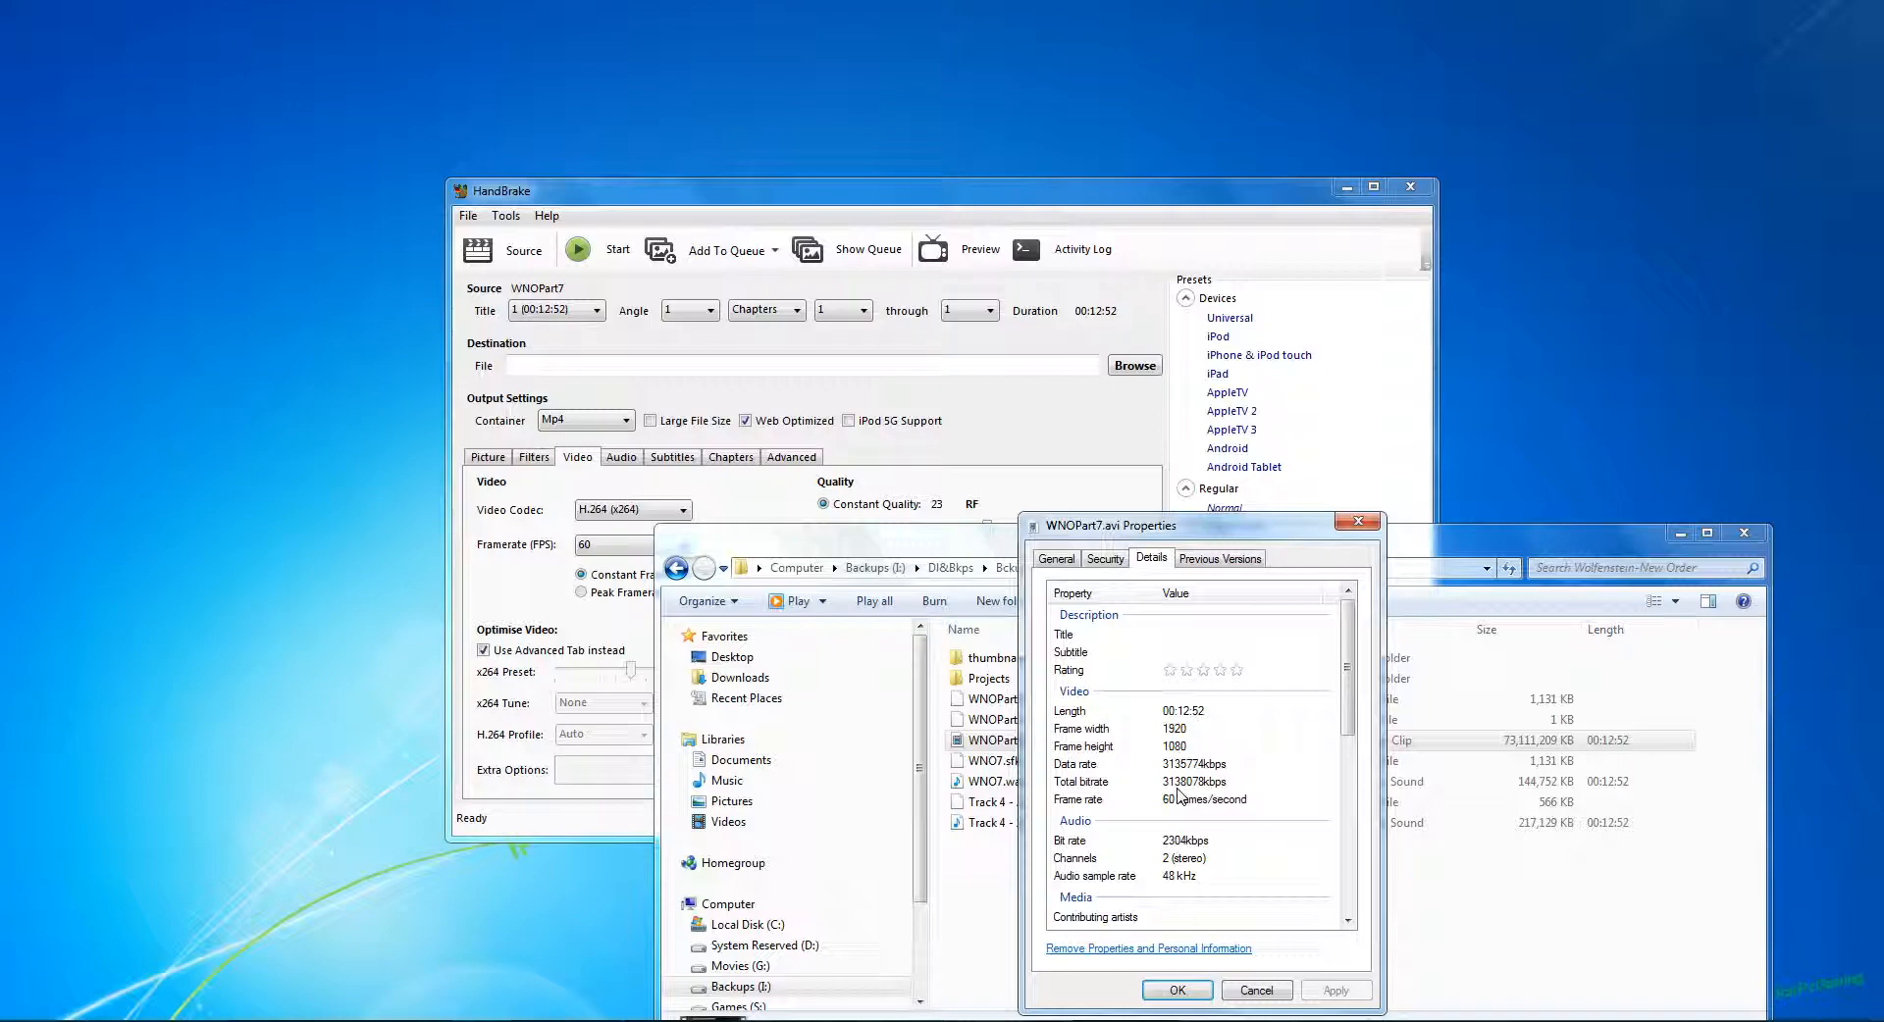
Step: Return to HandBrake, try a constant quality of RF 0, and restore it to RF 23
click(1128, 193)
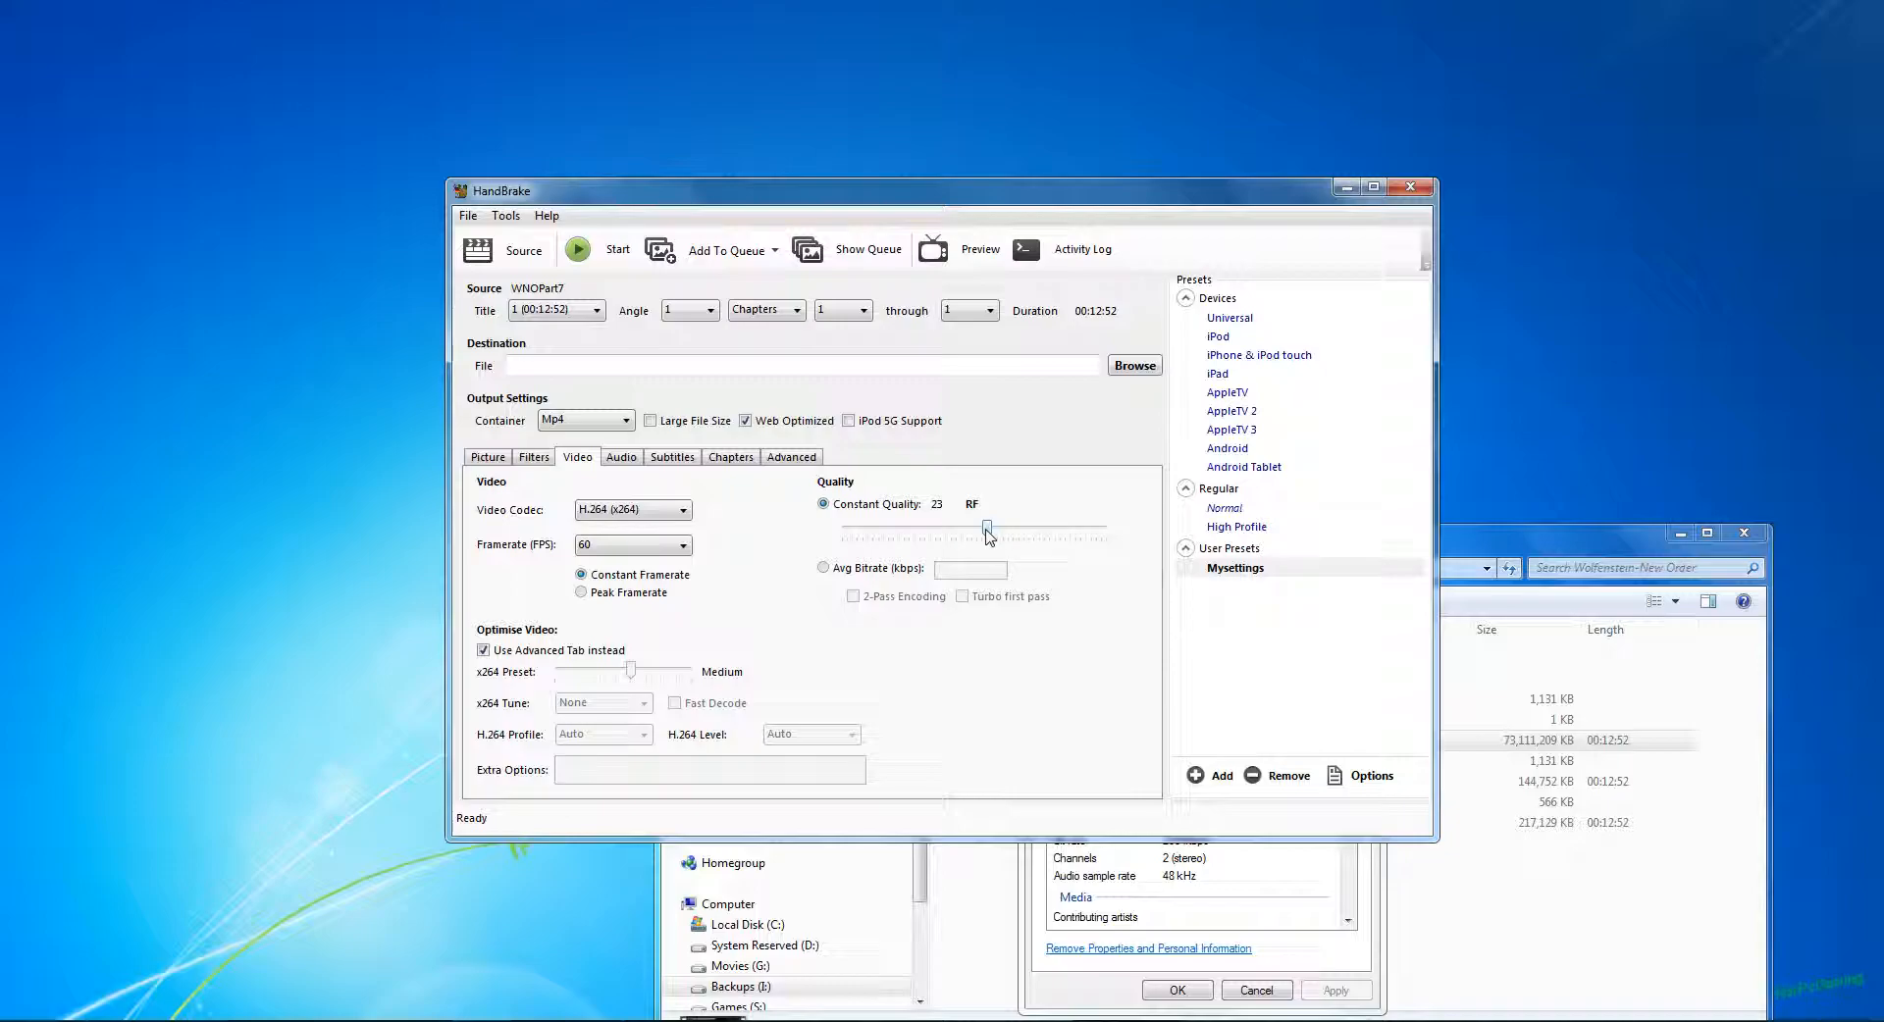
drag(987, 535, 1136, 546)
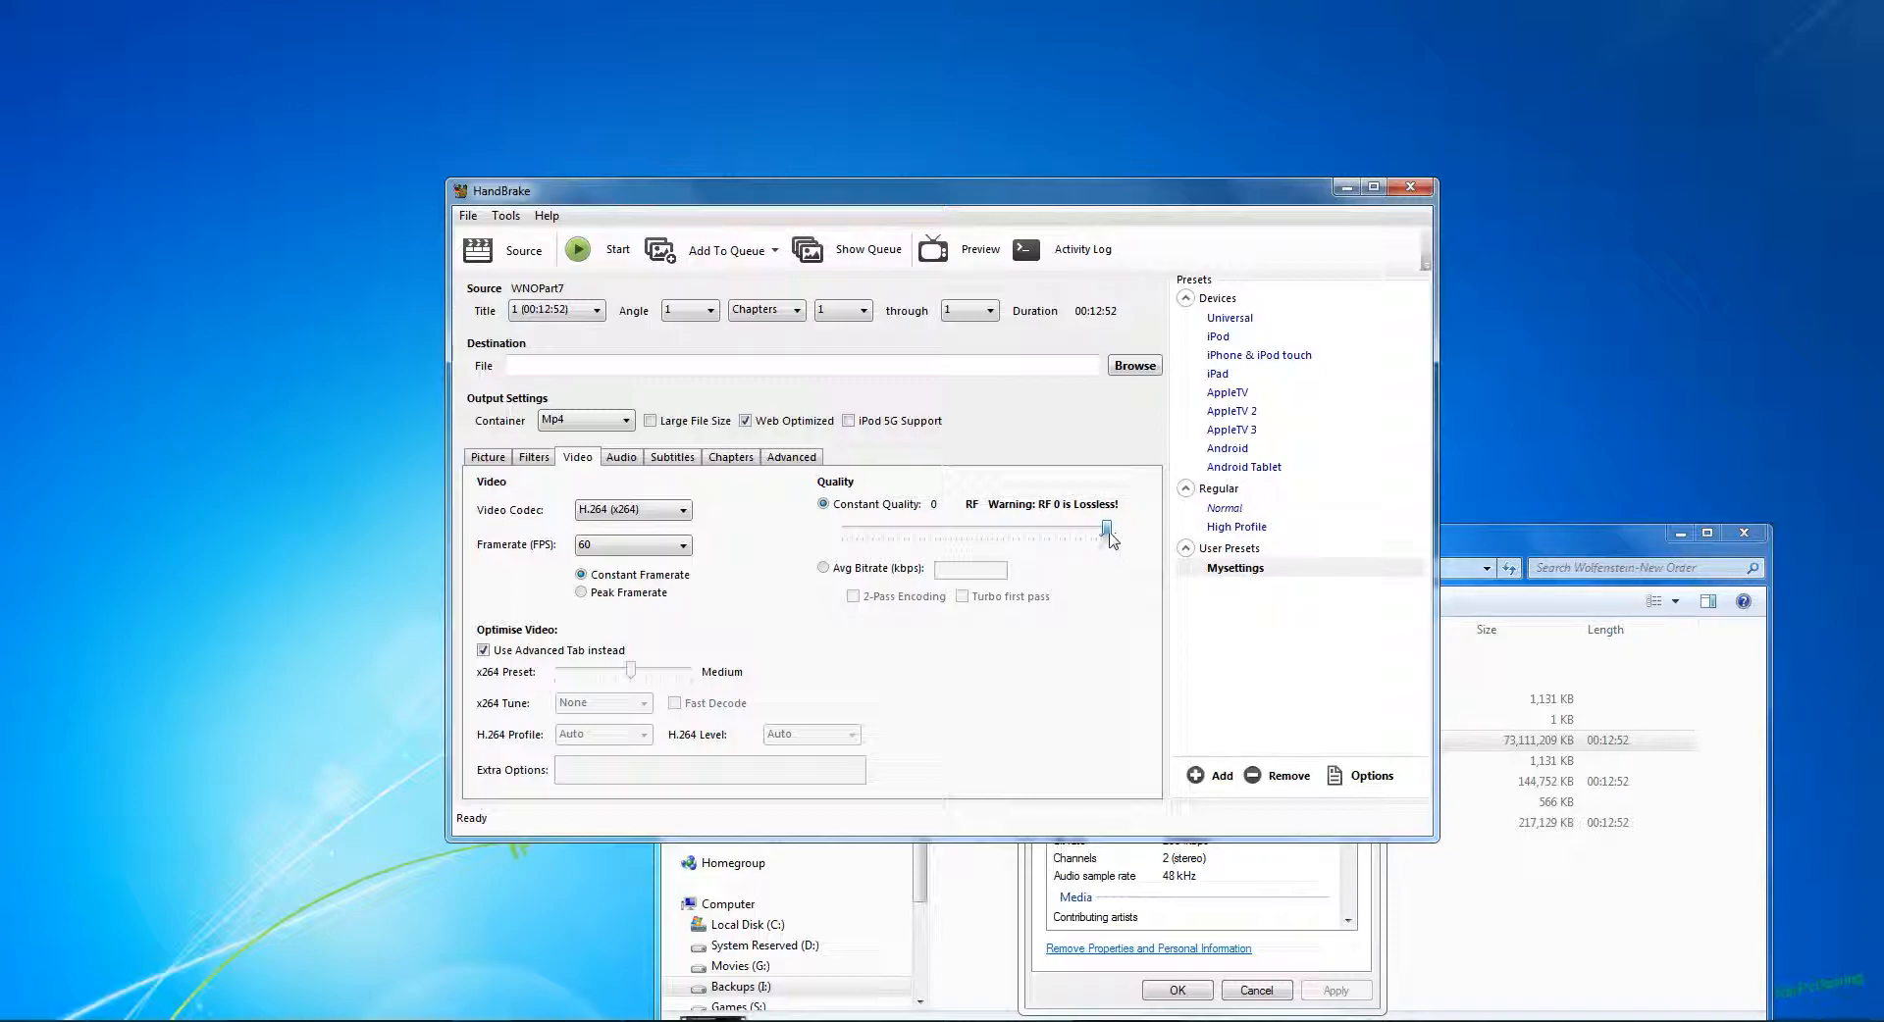
drag(1107, 530, 989, 529)
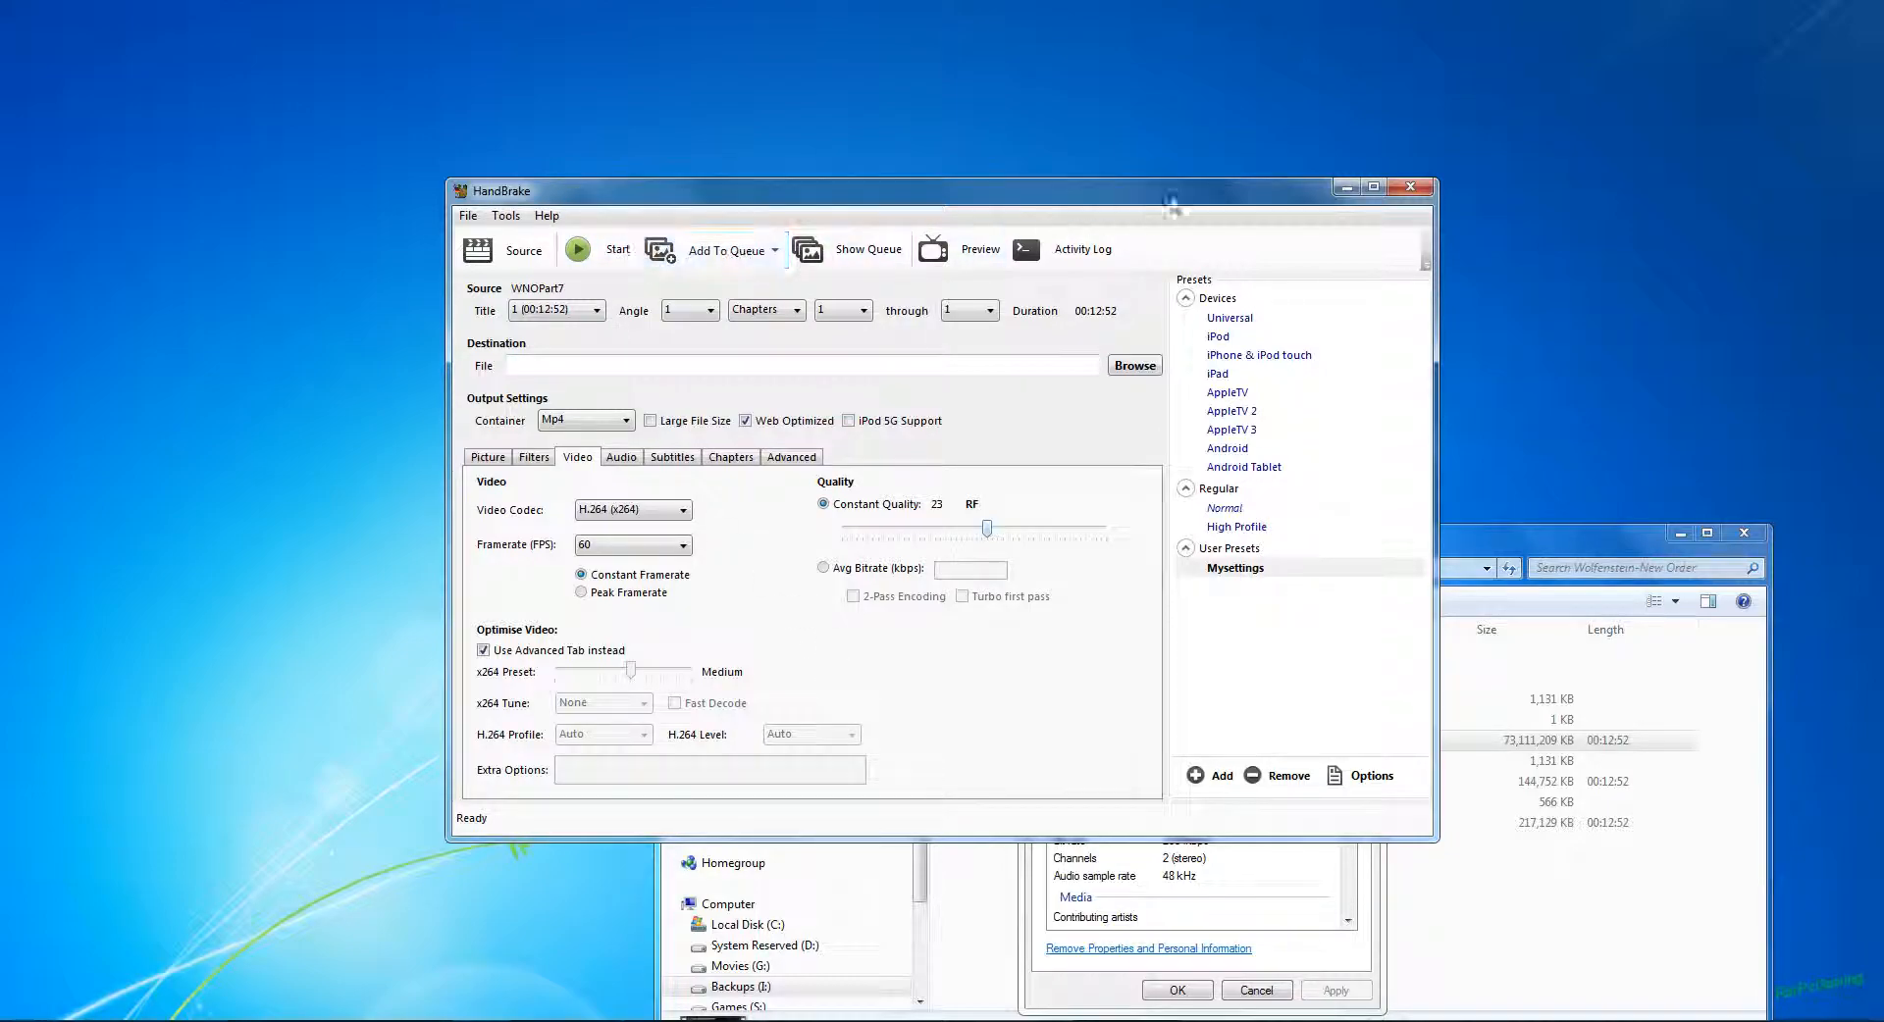
Step: Minimize HandBrake, close the AVI file's properties and open the ReadytoUpload folder inside Videos
click(1343, 190)
click(1258, 989)
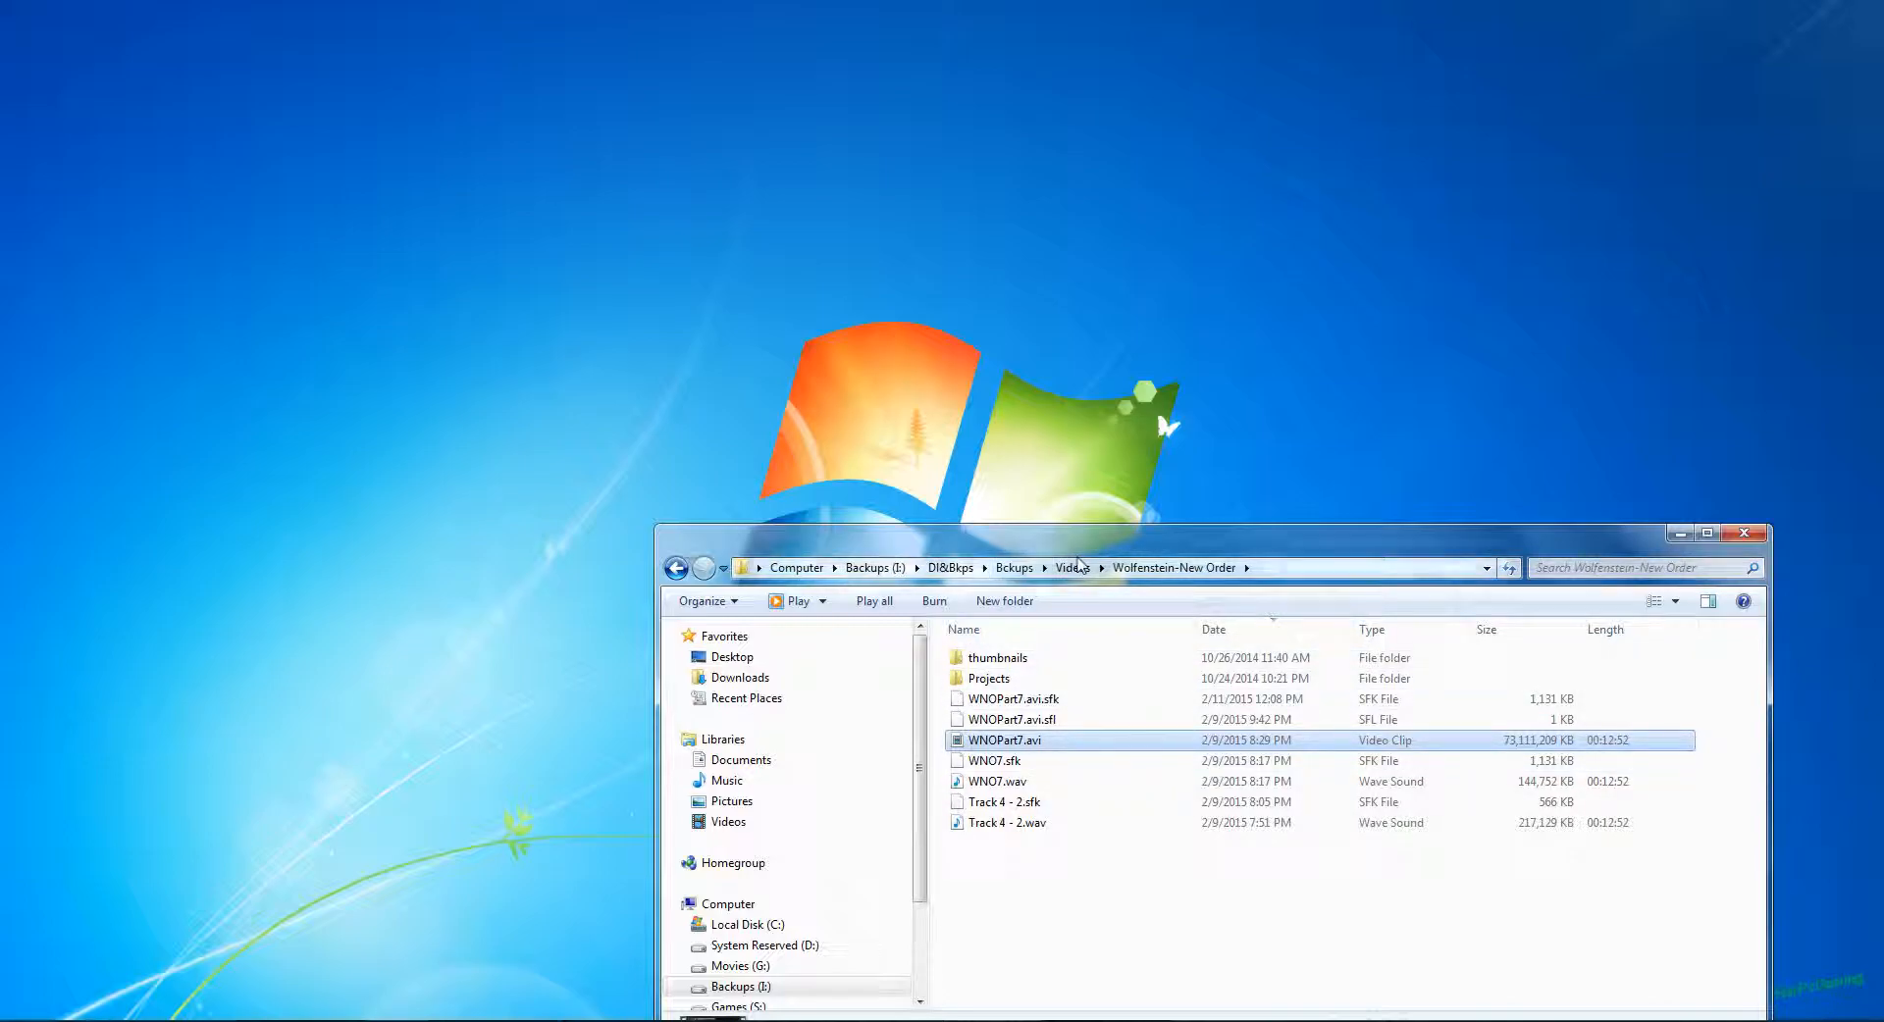
click(1073, 567)
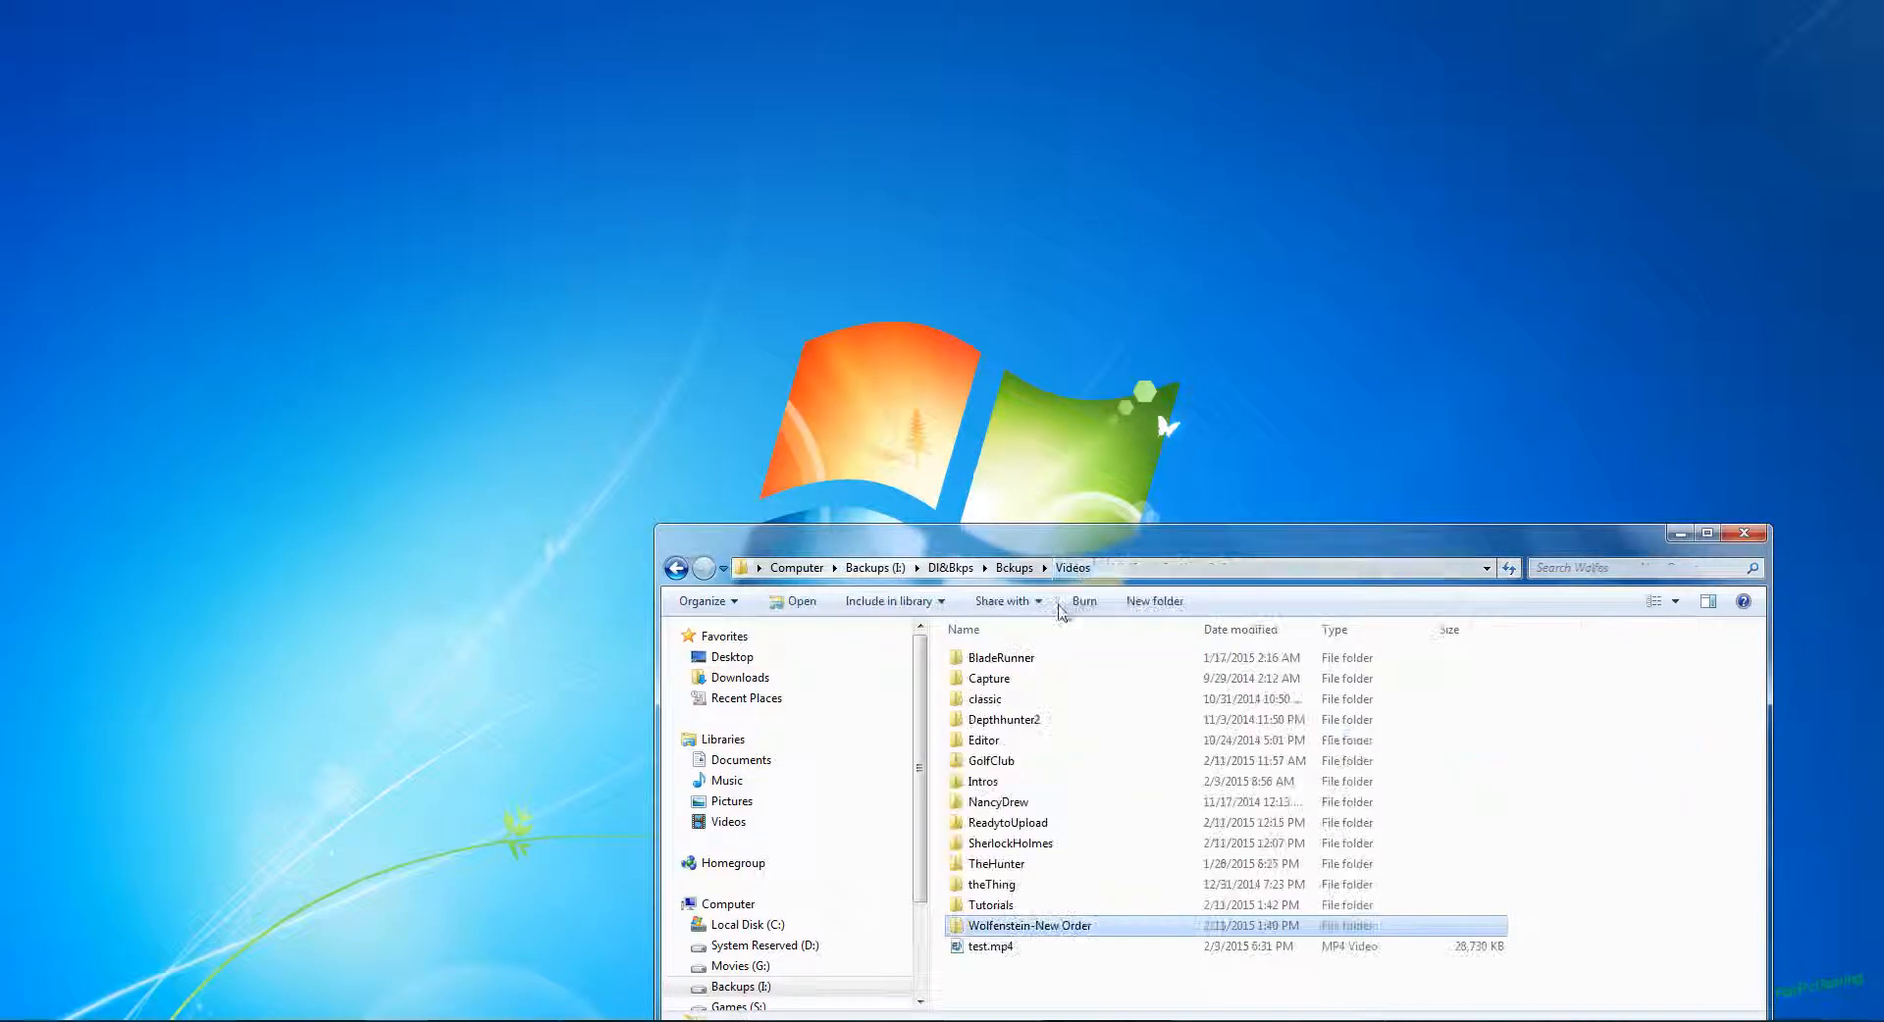
double_click(1013, 829)
Step: Check the detailed video properties of the compressed WNOPart7.mp4 file and close them
click(1008, 743)
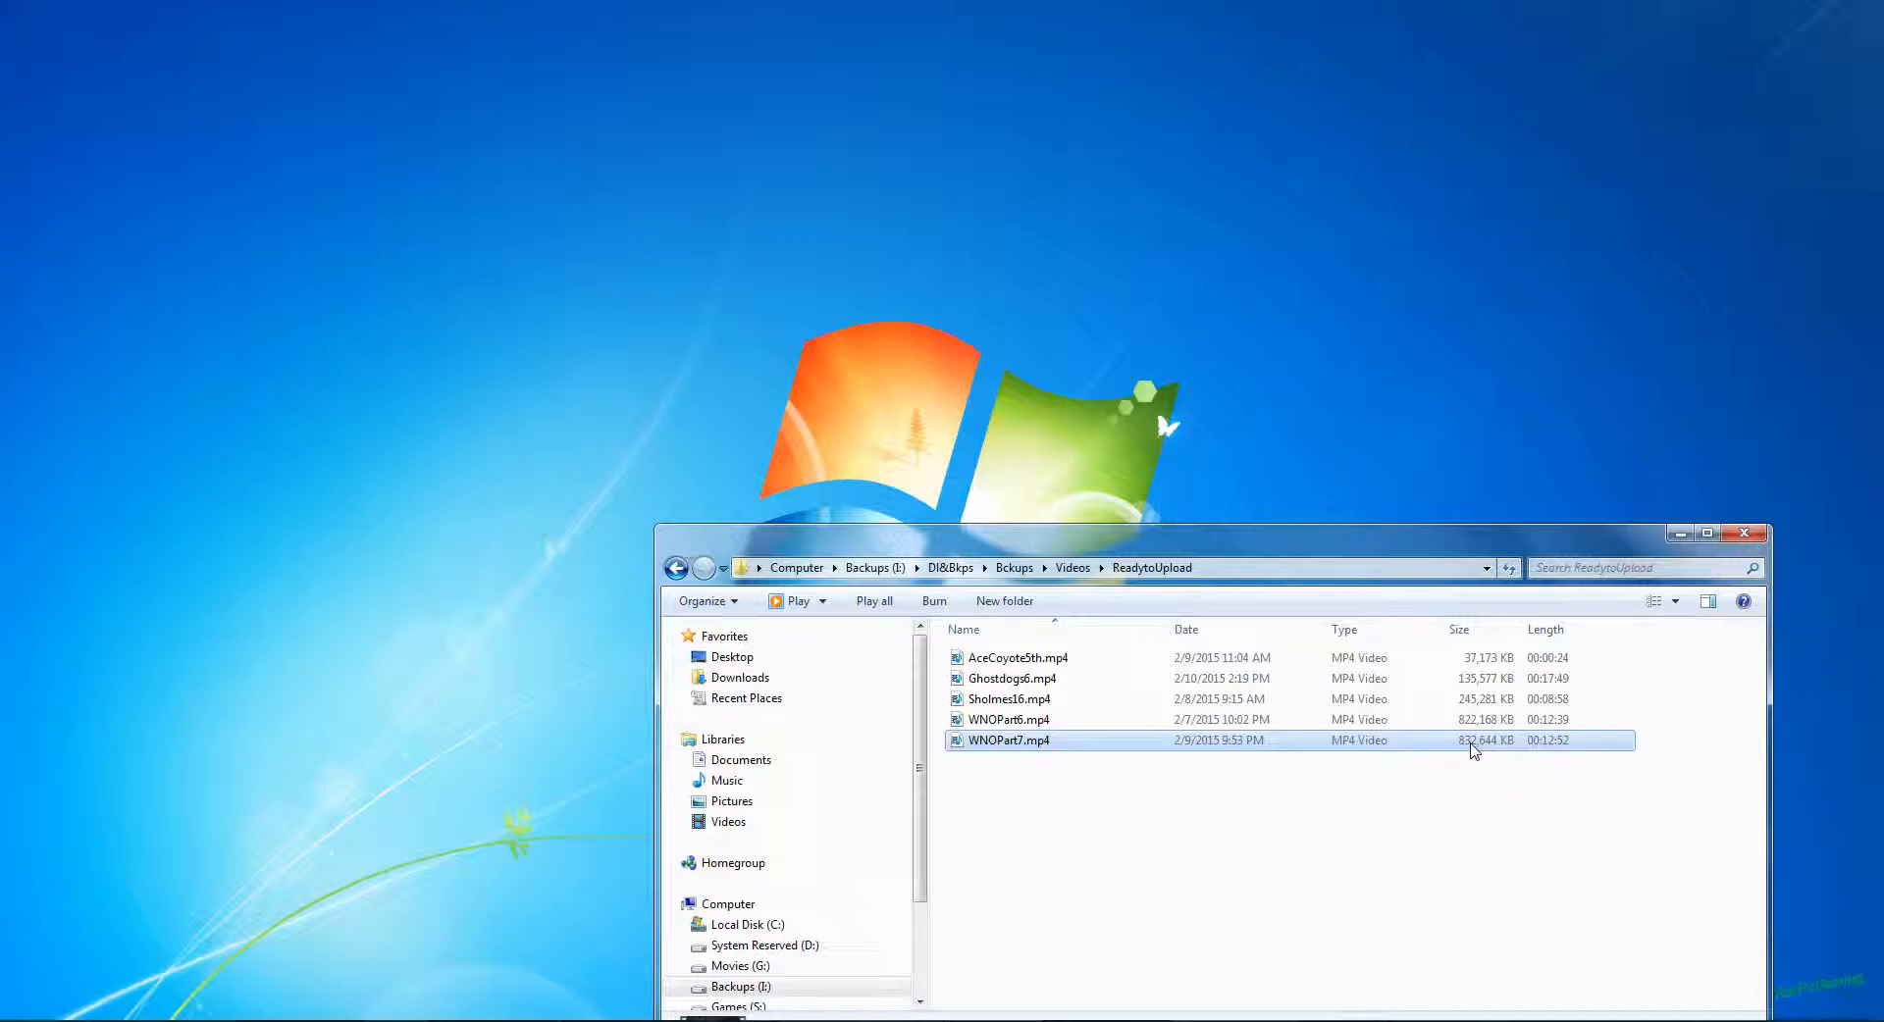
right_click(1275, 743)
click(1297, 728)
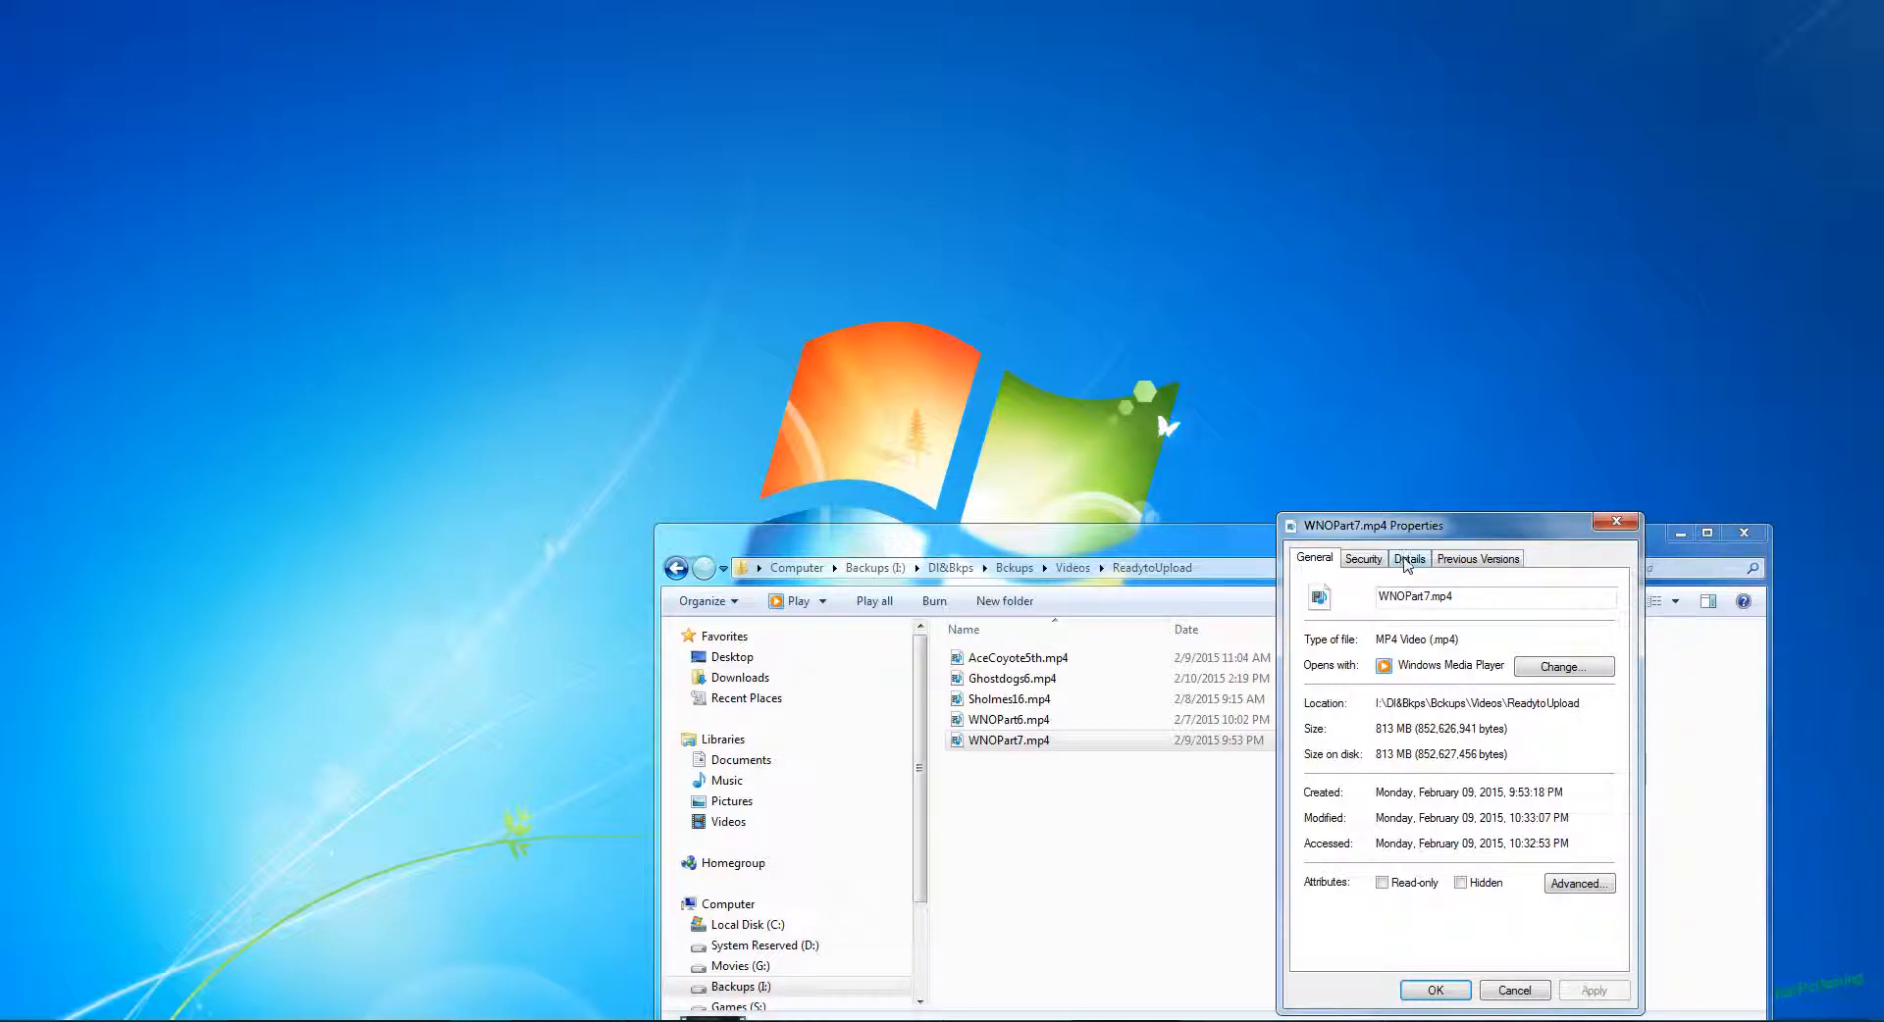
click(1406, 559)
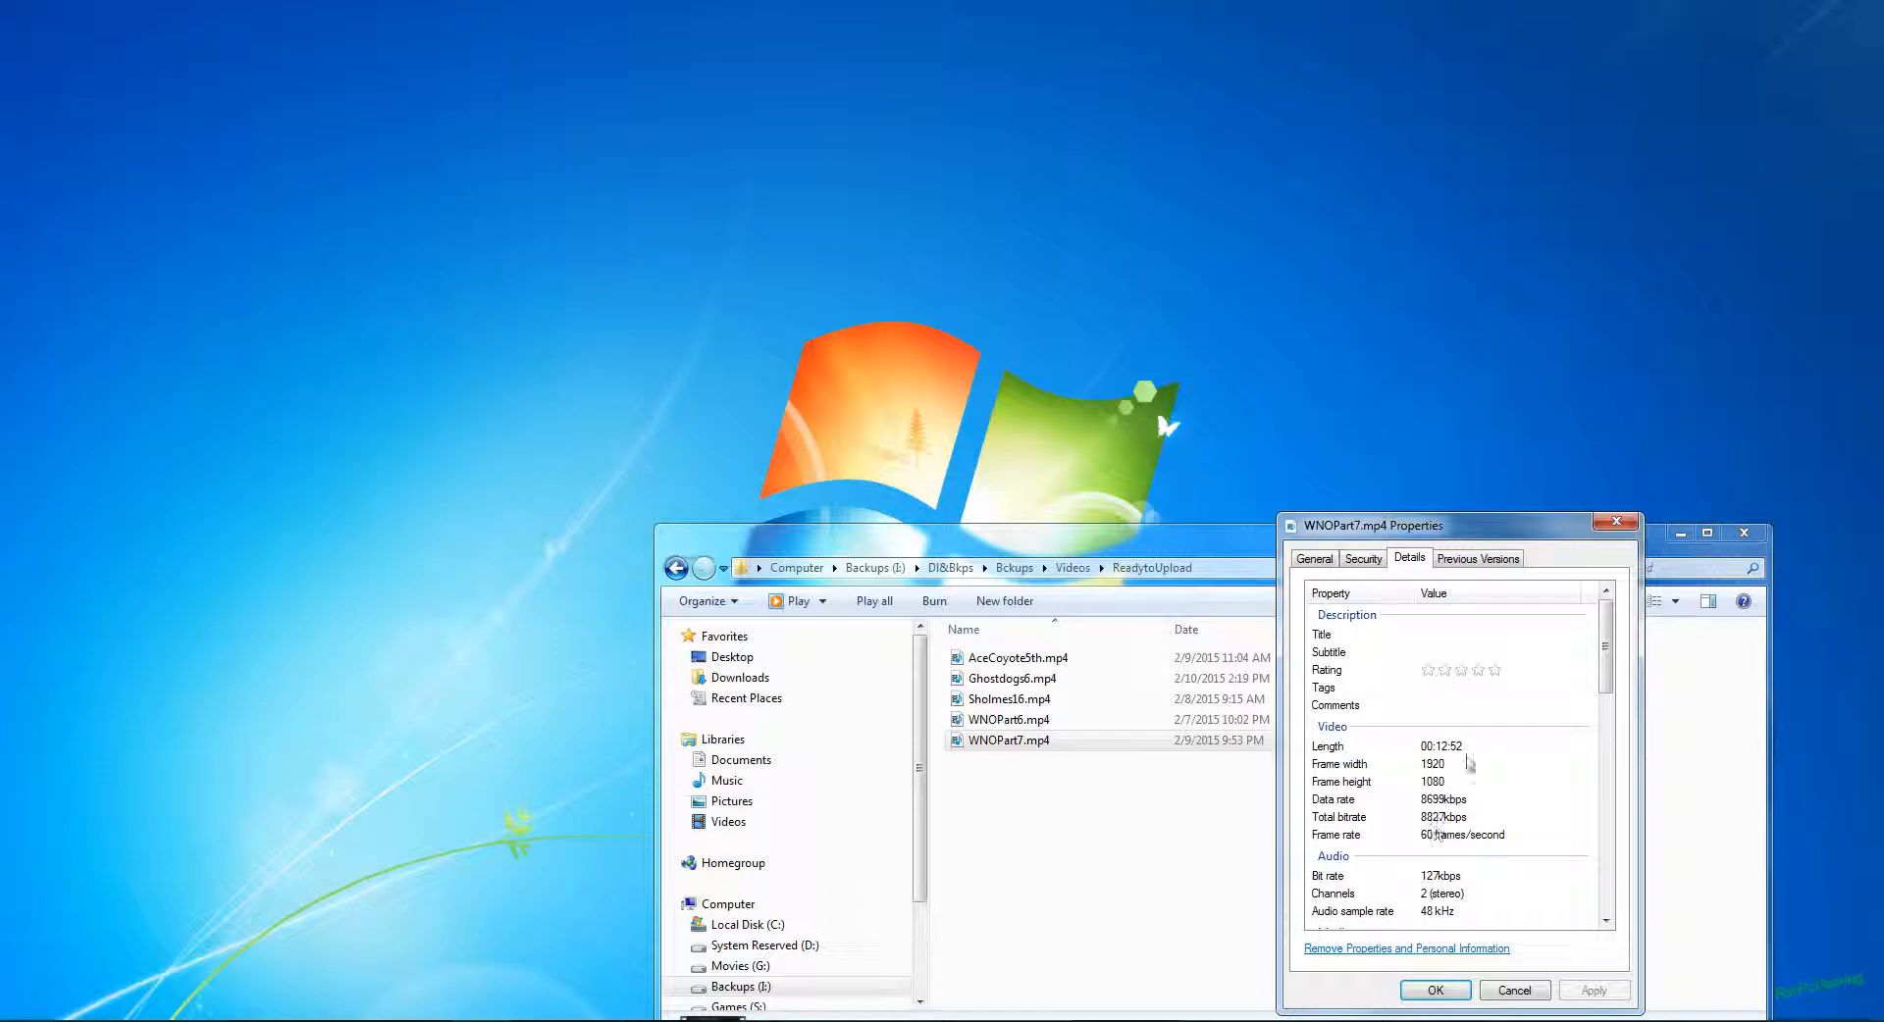
click(1612, 526)
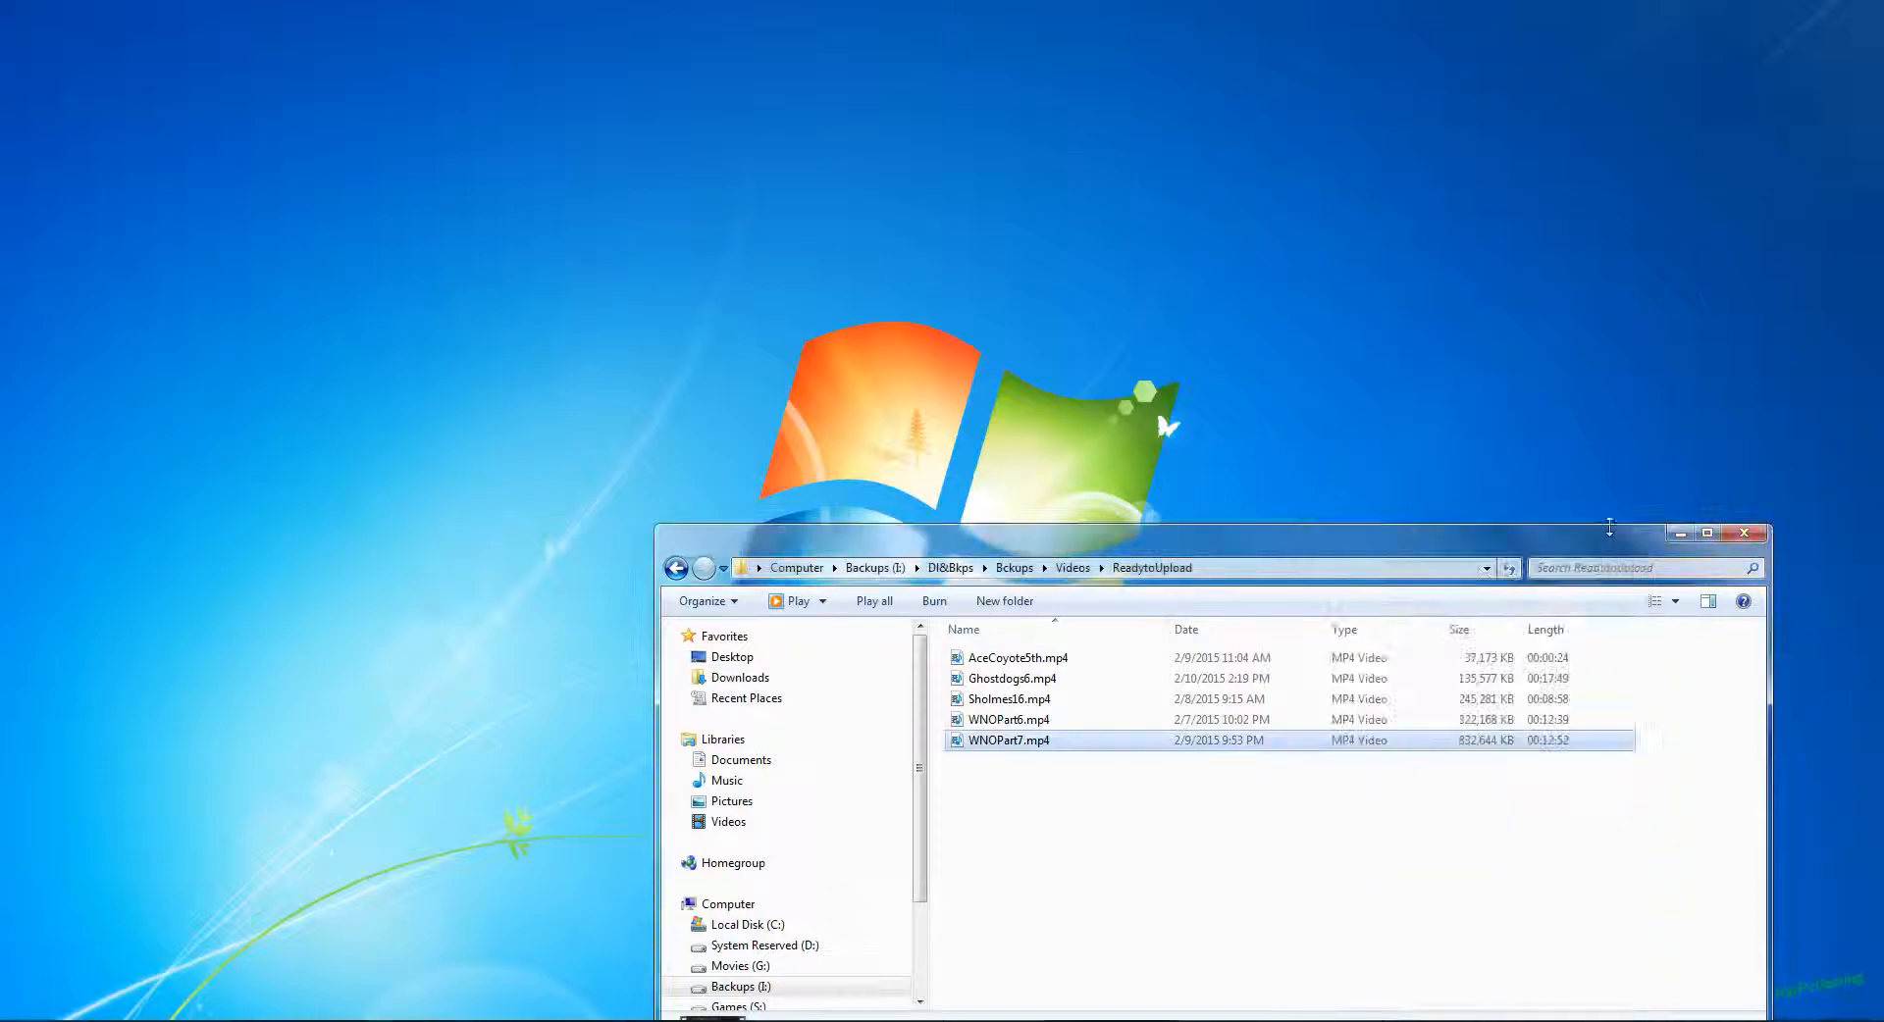